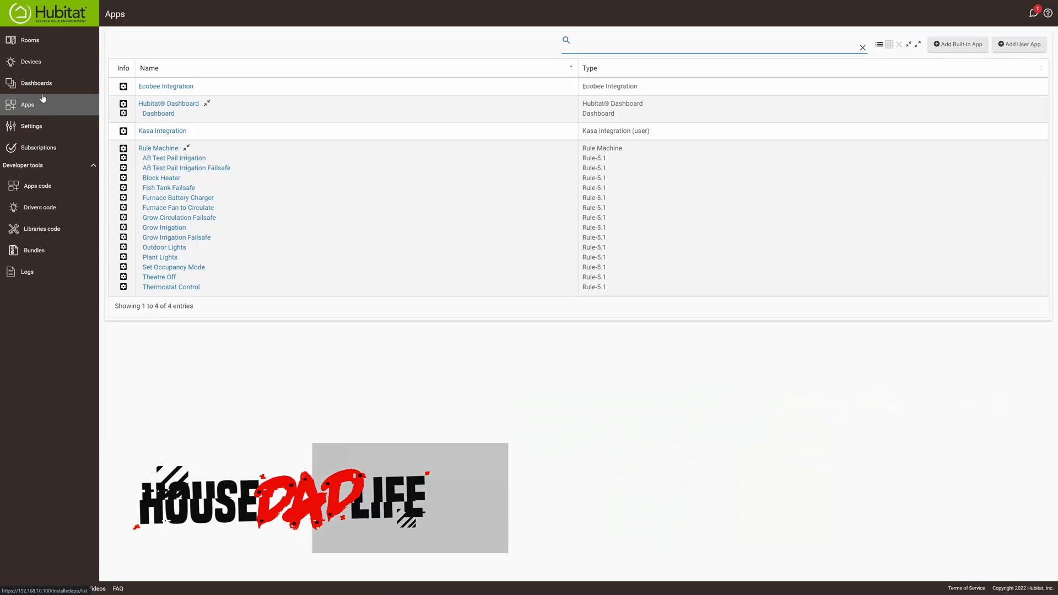
# Add a new virtual device of type Virtual Garage Door Controller.
pyautogui.click(38, 63)
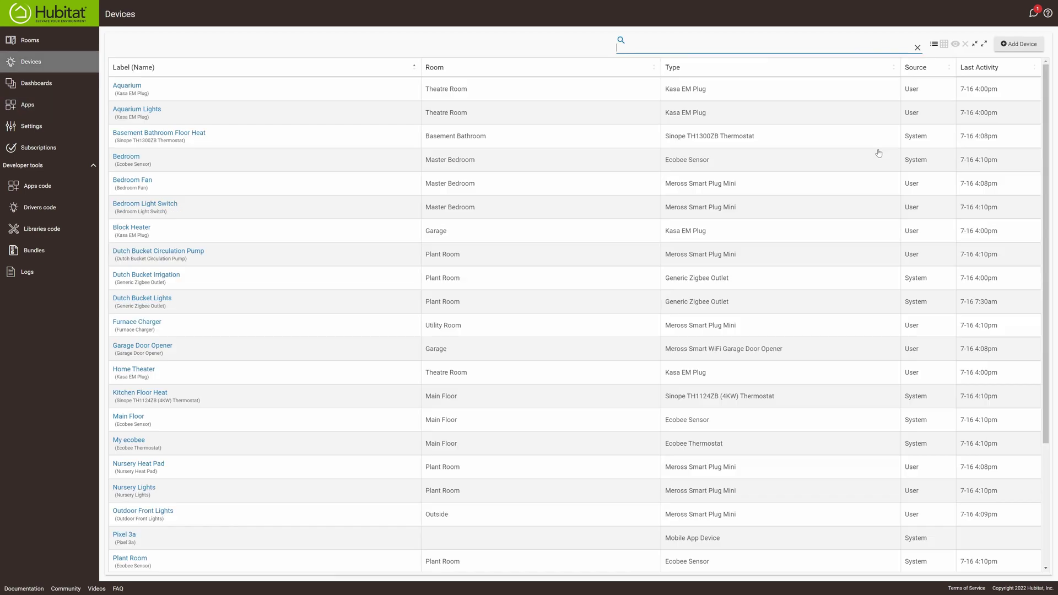
pyautogui.click(1018, 43)
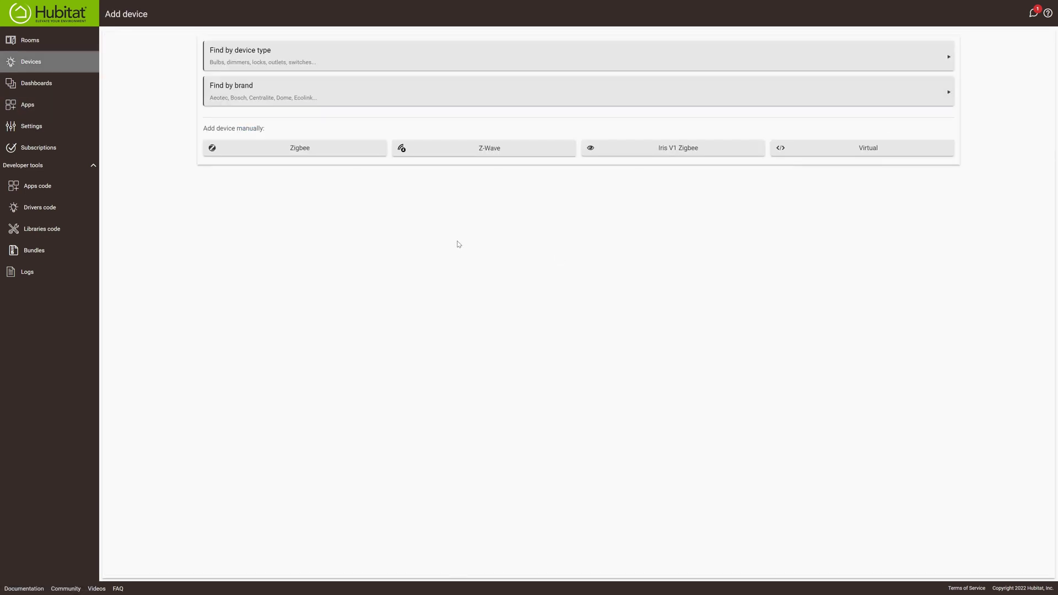
pyautogui.click(817, 156)
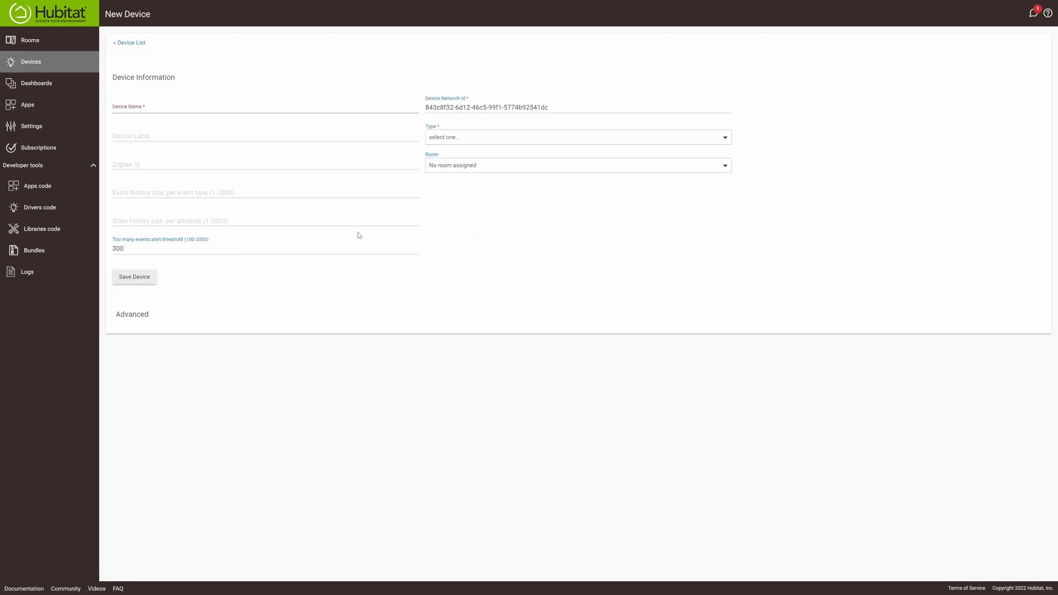
pyautogui.click(455, 137)
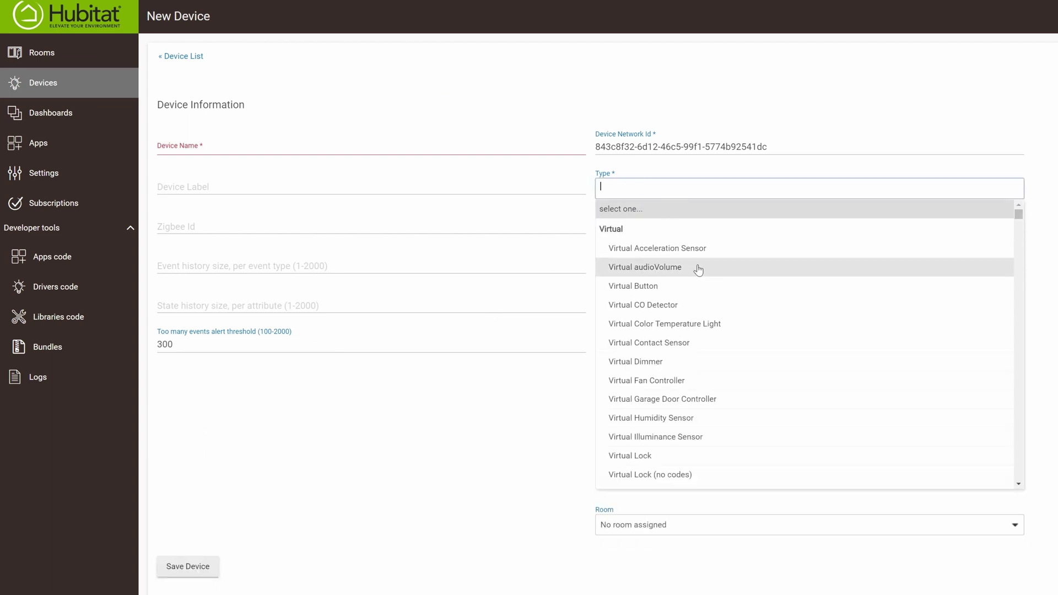
pyautogui.scroll(-5, 701, 276)
pyautogui.scroll(-2, 703, 287)
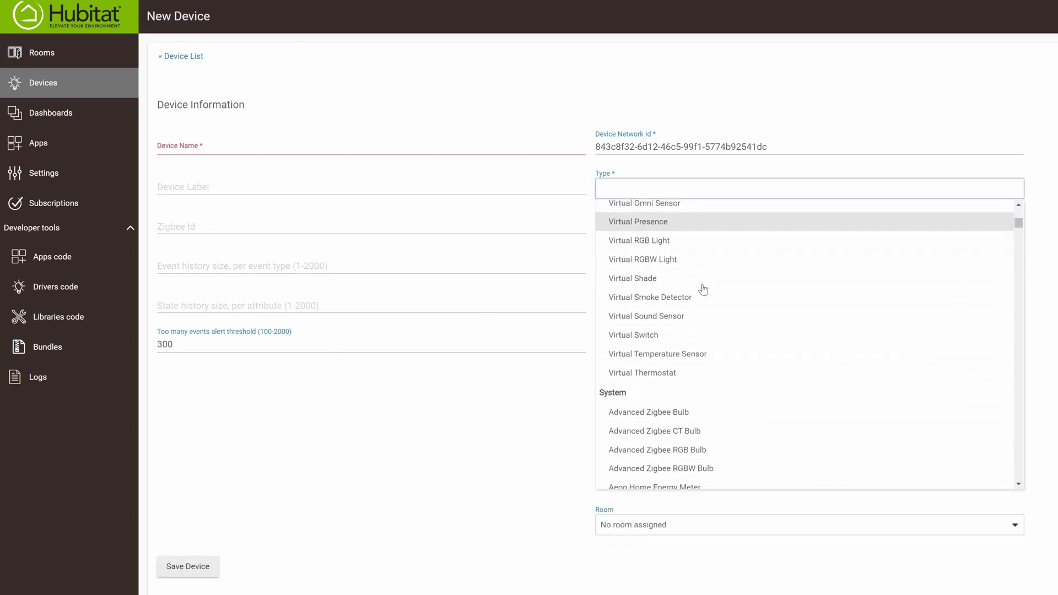
pyautogui.scroll(2, 703, 288)
pyautogui.scroll(4, 702, 287)
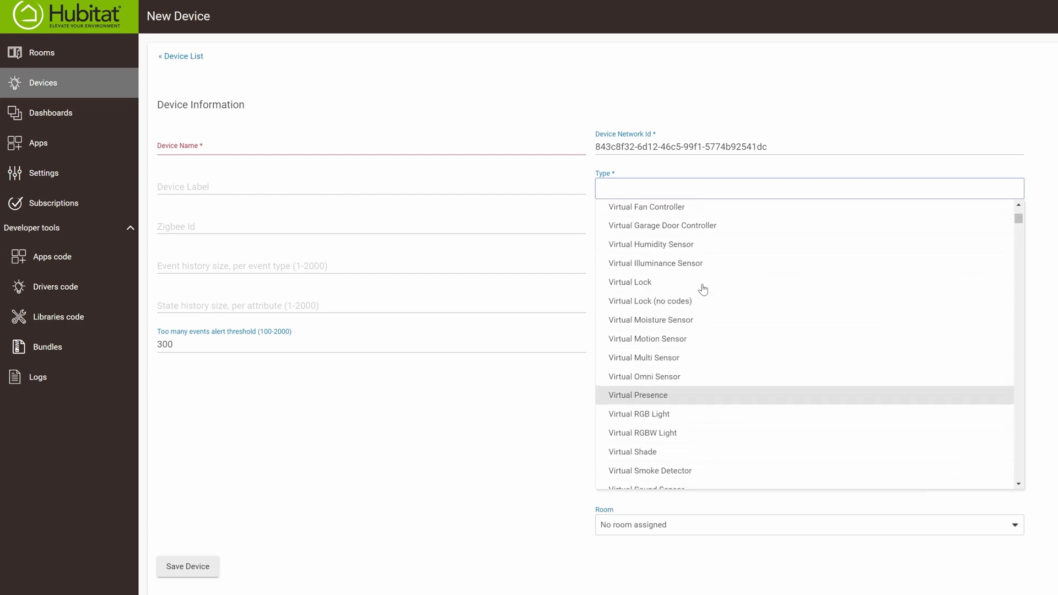
pyautogui.click(685, 288)
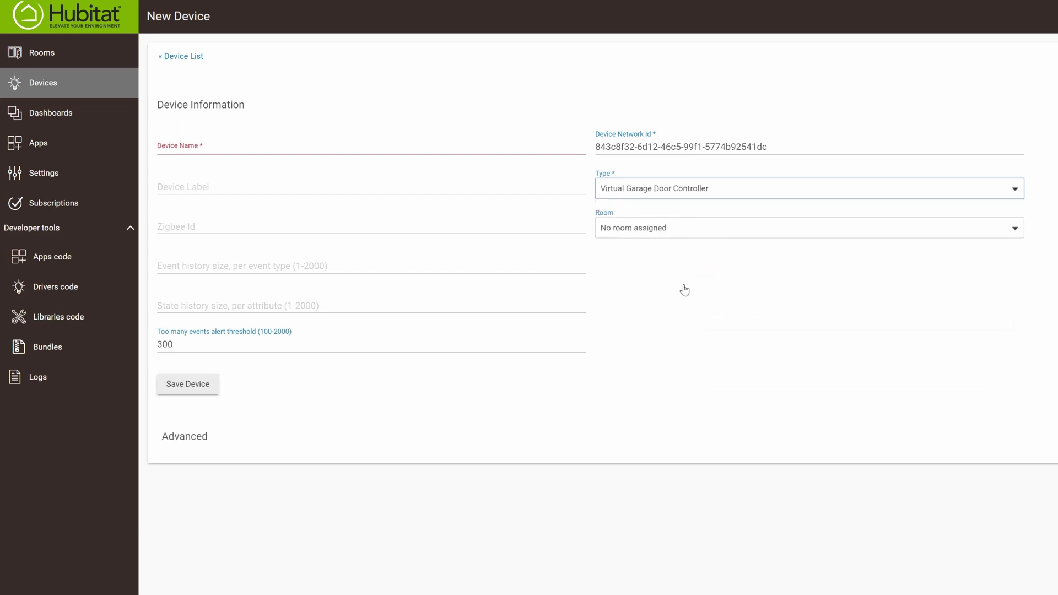
# Put the device in the Garage room, name it IFTTT Garage Door, and save it.
pyautogui.click(677, 233)
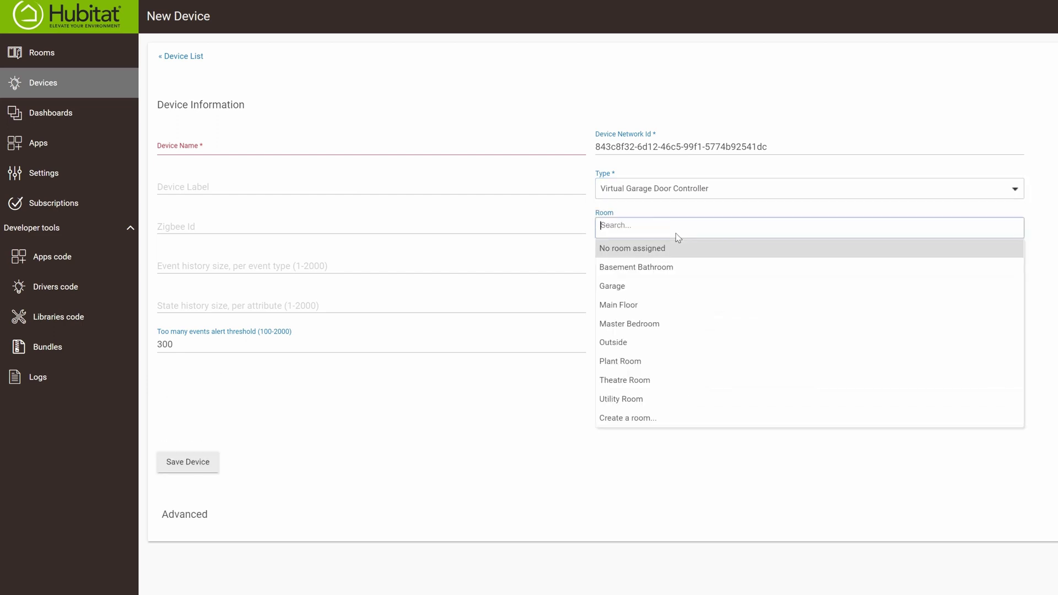
pyautogui.click(681, 290)
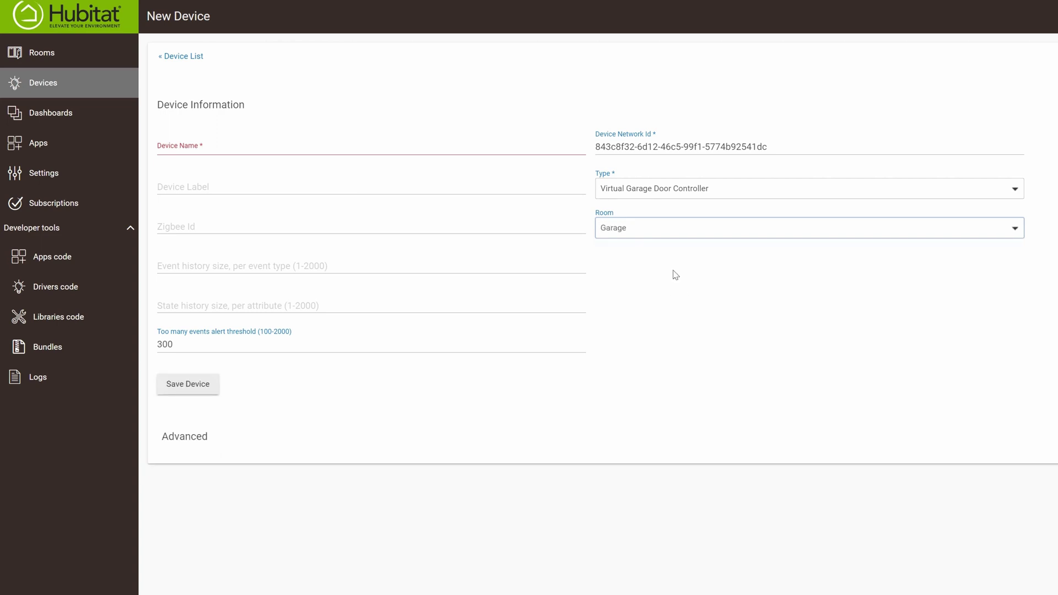
pyautogui.click(210, 394)
pyautogui.click(223, 148)
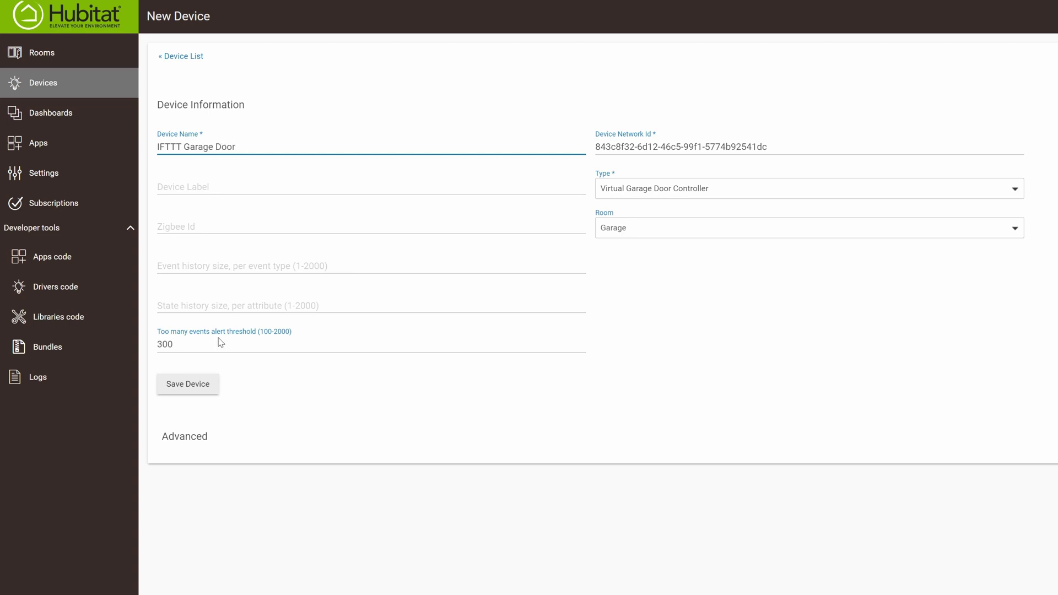
pyautogui.click(208, 385)
pyautogui.click(77, 118)
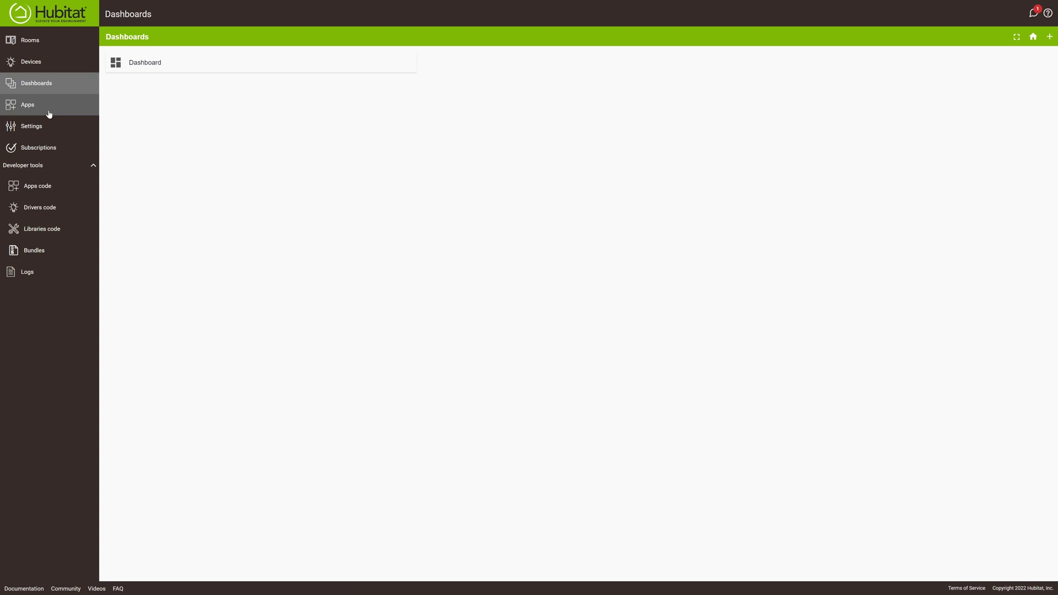
# Tick IFTTT Garage Door in the Dashboard app's Choose Devices list and save the settings.
pyautogui.click(49, 114)
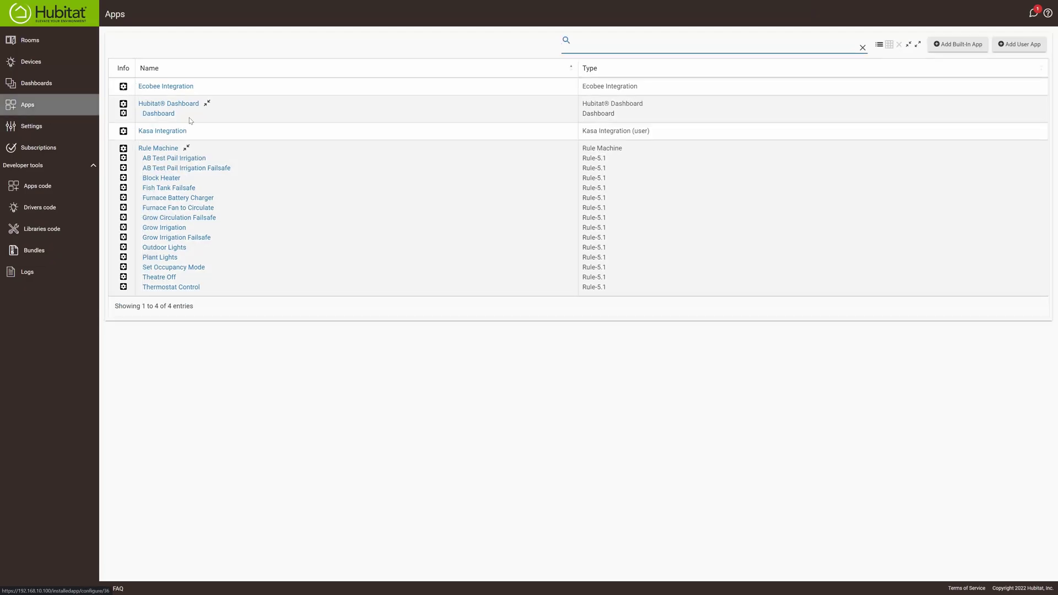
pyautogui.click(161, 114)
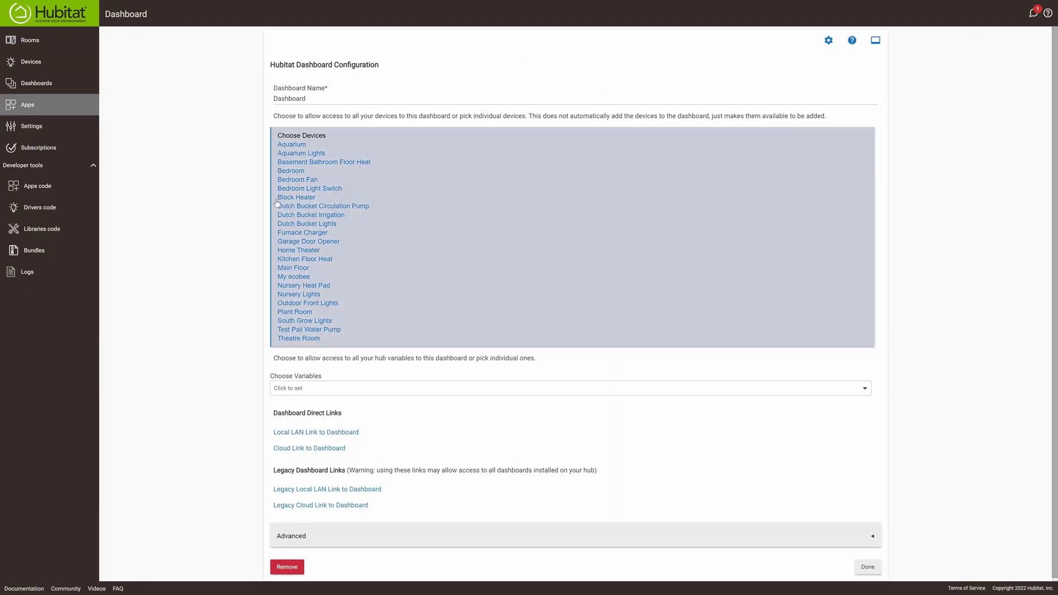
pyautogui.scroll(-1, 351, 233)
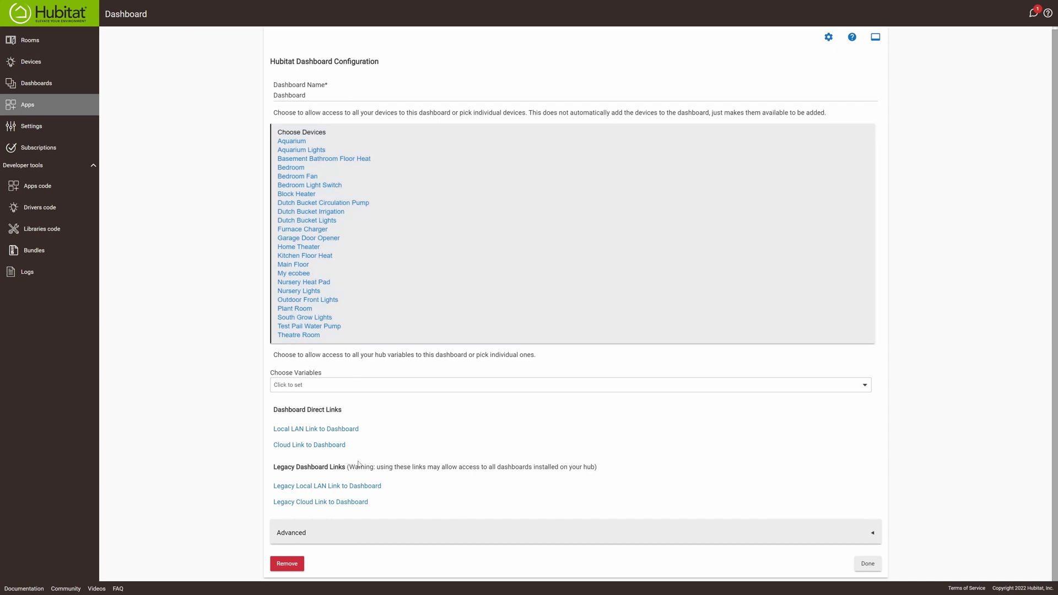
pyautogui.click(423, 336)
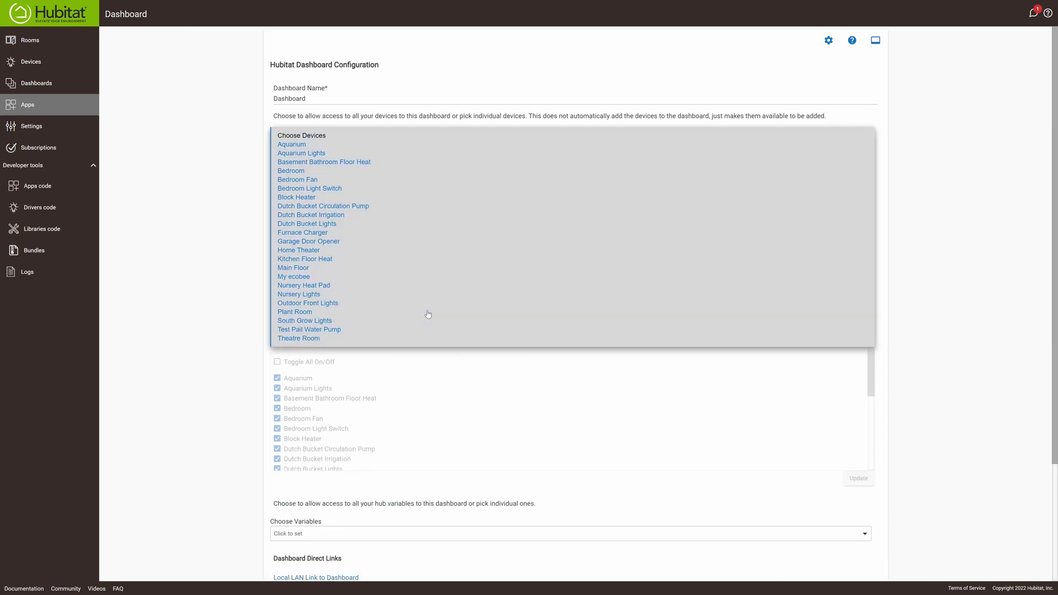
pyautogui.scroll(-3, 395, 375)
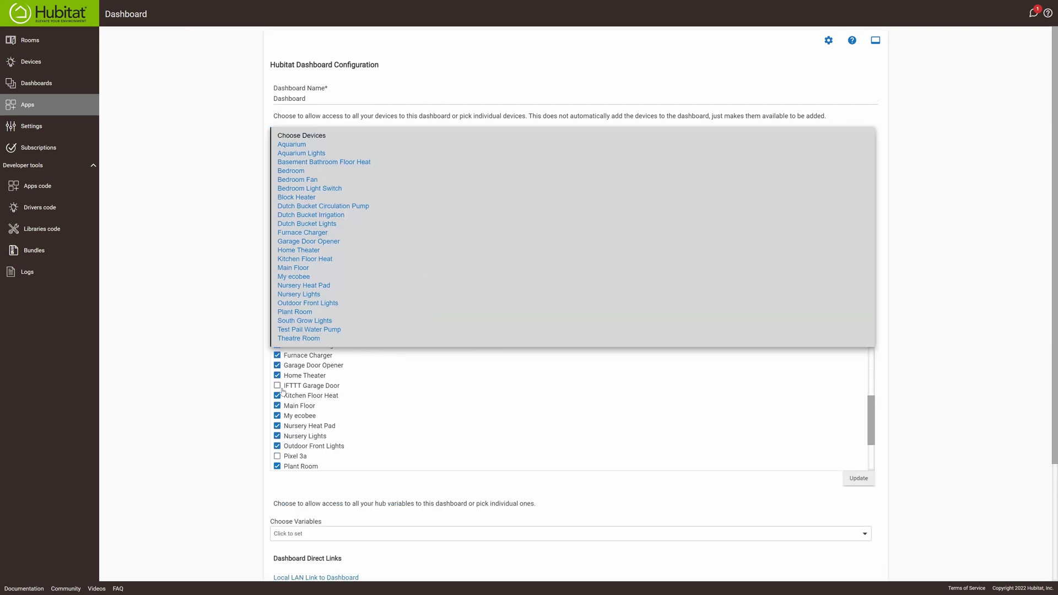
pyautogui.click(281, 389)
pyautogui.click(857, 477)
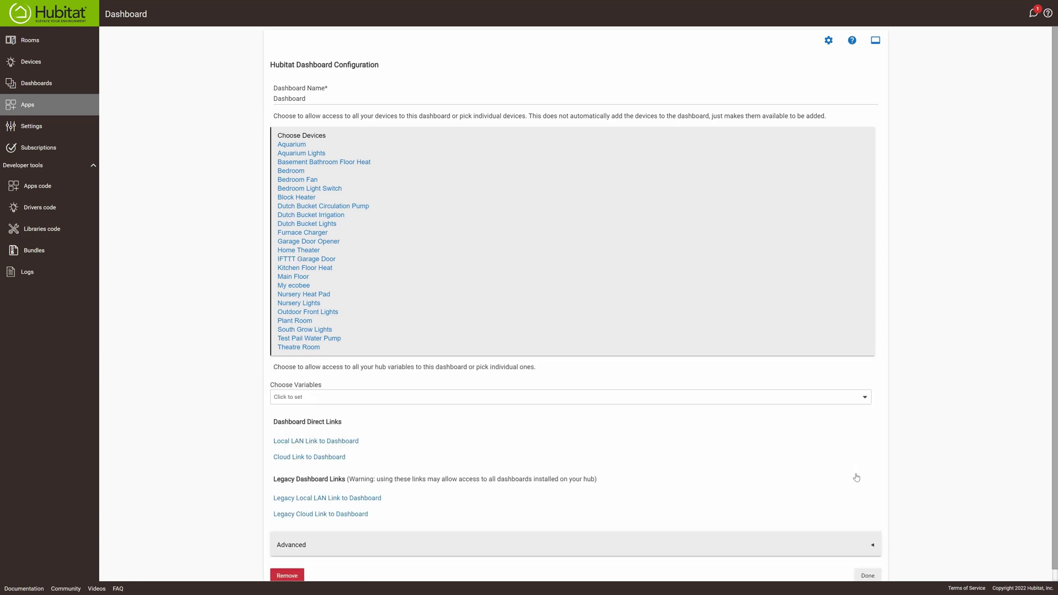
pyautogui.click(868, 562)
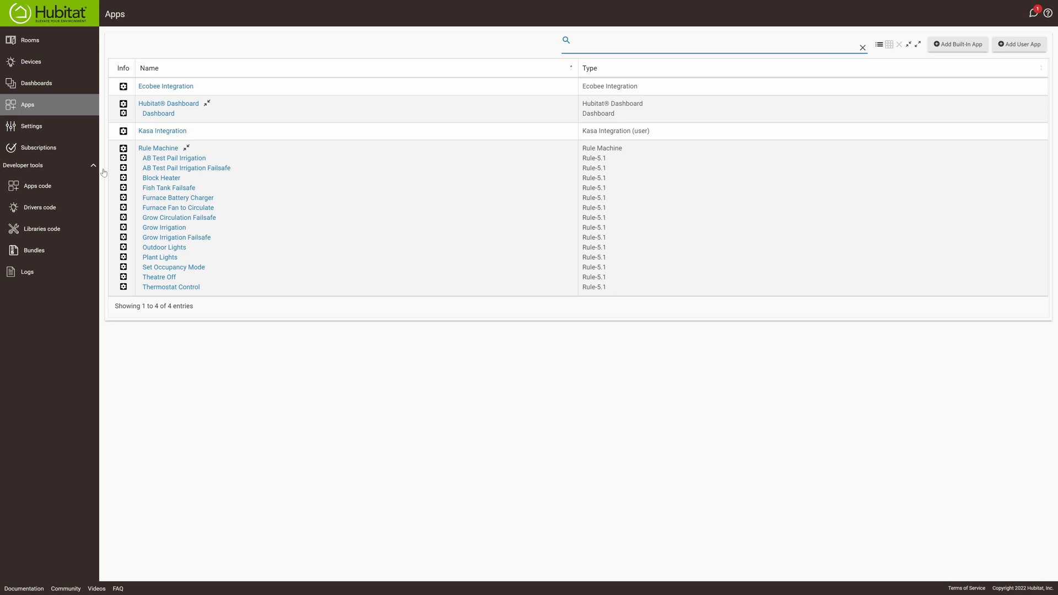
# Add a Garage (Control) tile for IFTTT Garage Door with height 2, then review its settings.
pyautogui.click(64, 84)
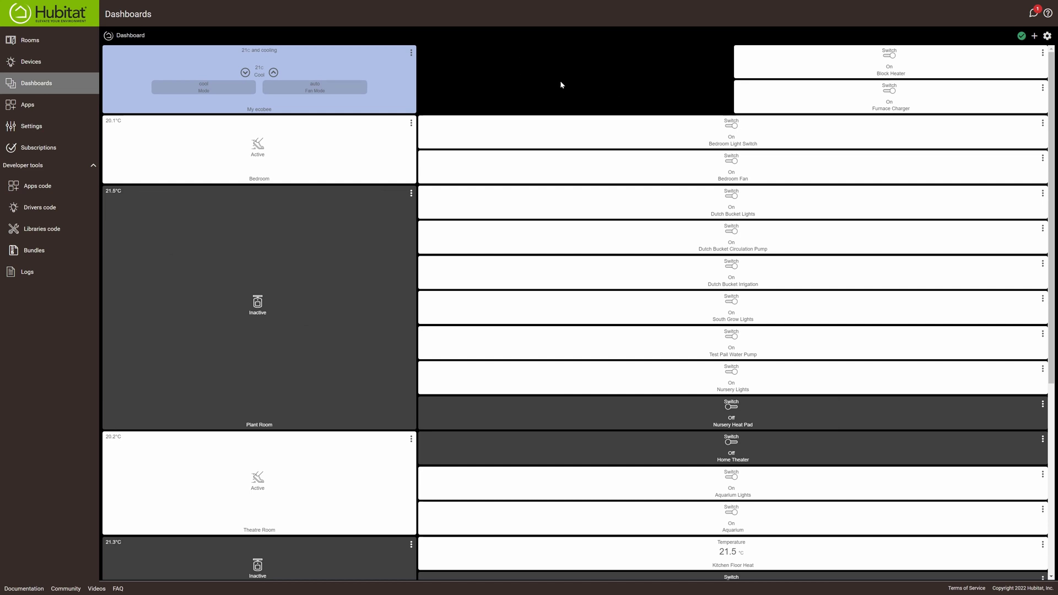
pyautogui.click(1035, 37)
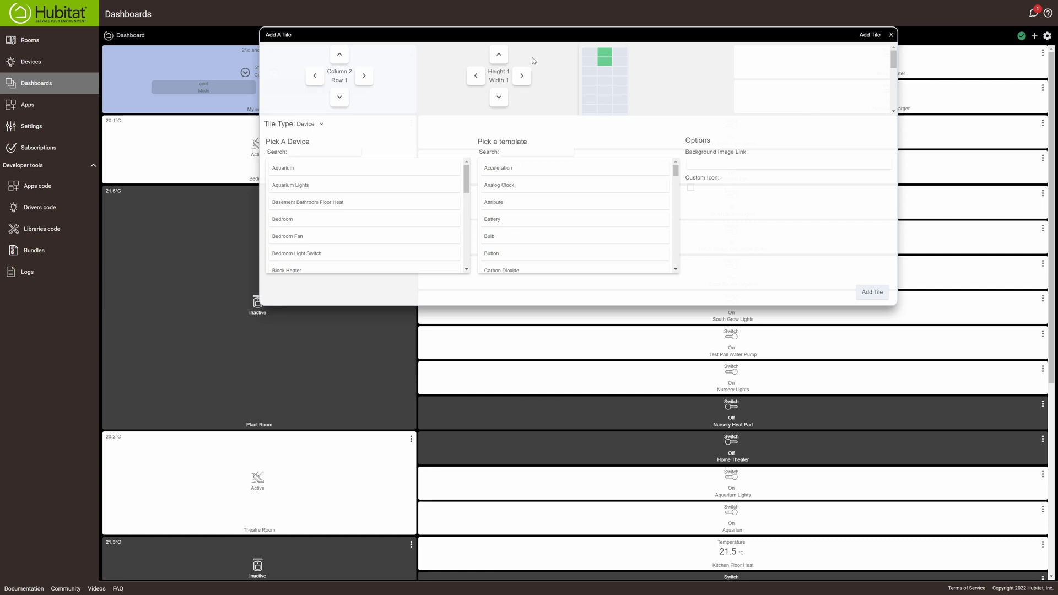
pyautogui.scroll(-5, 337, 239)
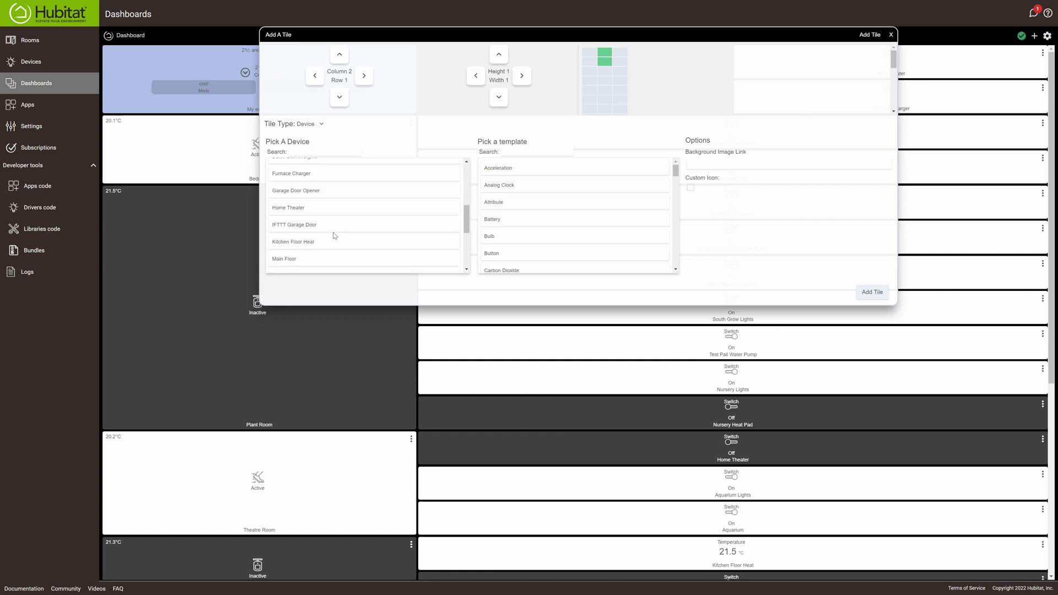
pyautogui.scroll(-3, 551, 206)
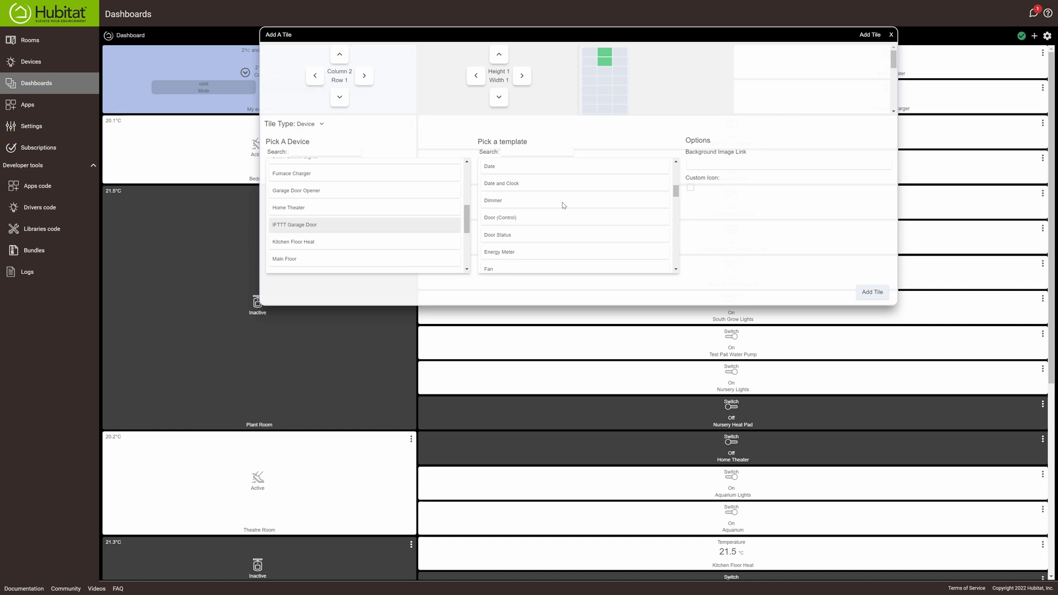
pyautogui.scroll(-2, 538, 230)
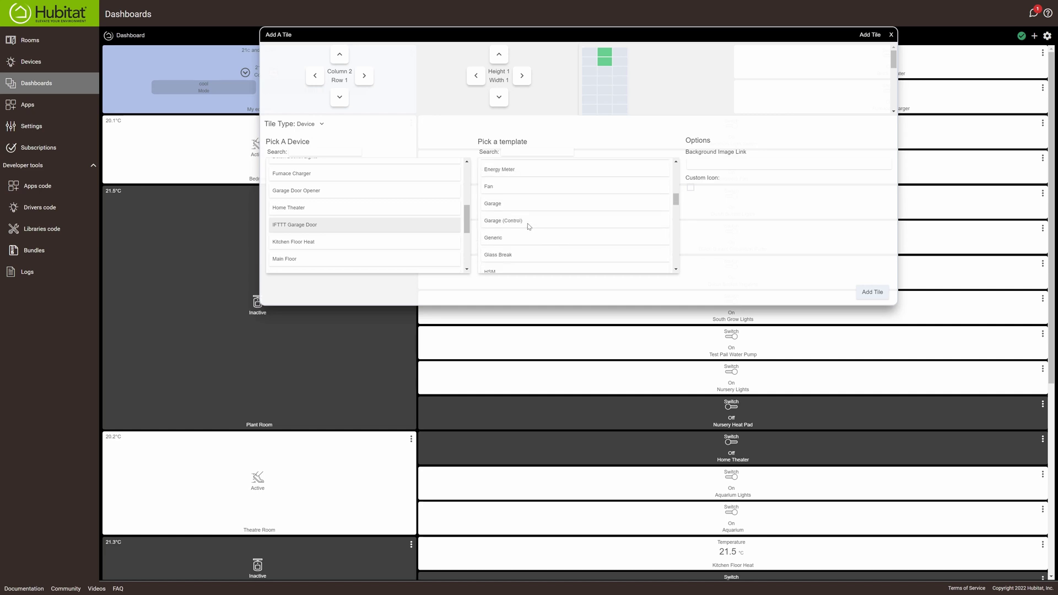
pyautogui.click(506, 222)
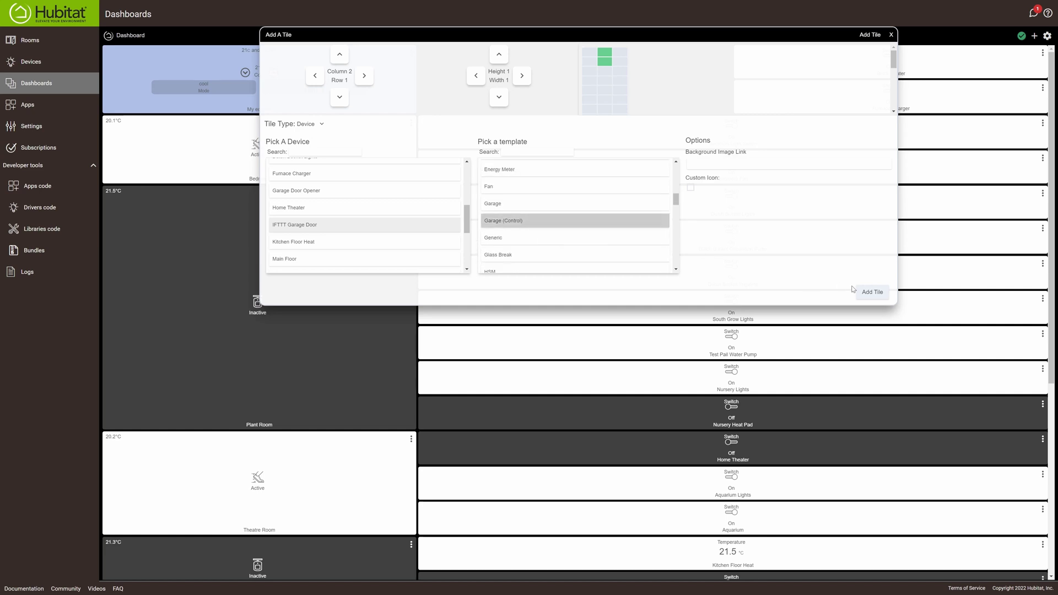
pyautogui.click(871, 292)
pyautogui.click(499, 98)
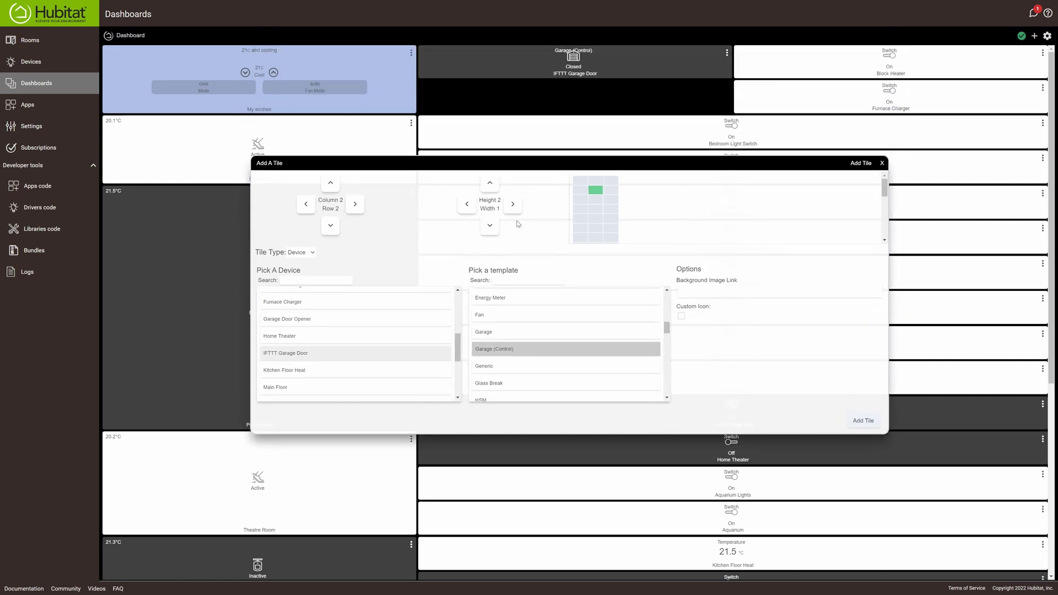
pyautogui.click(881, 163)
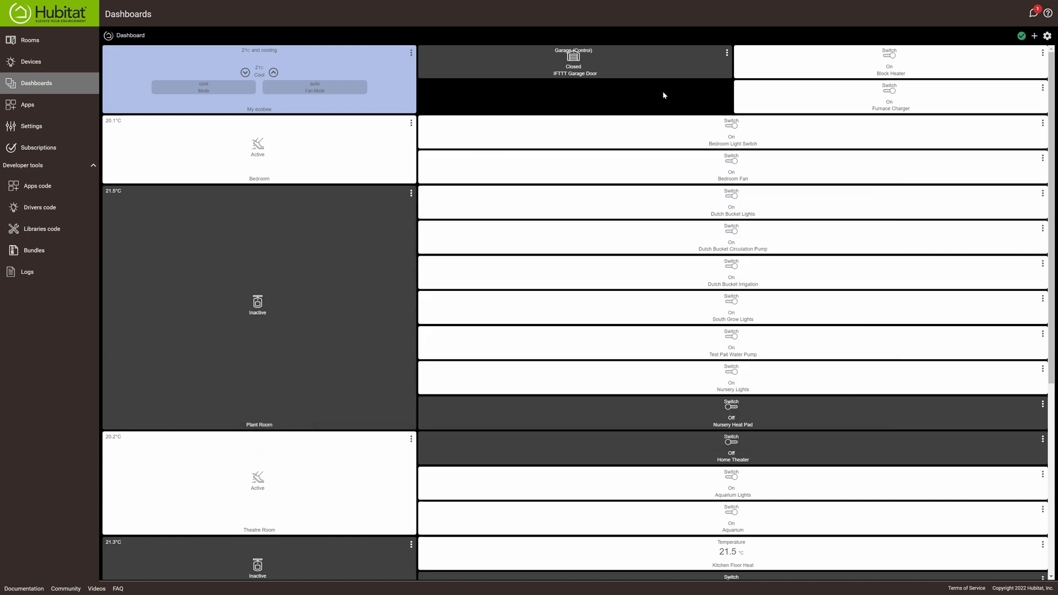
pyautogui.click(727, 54)
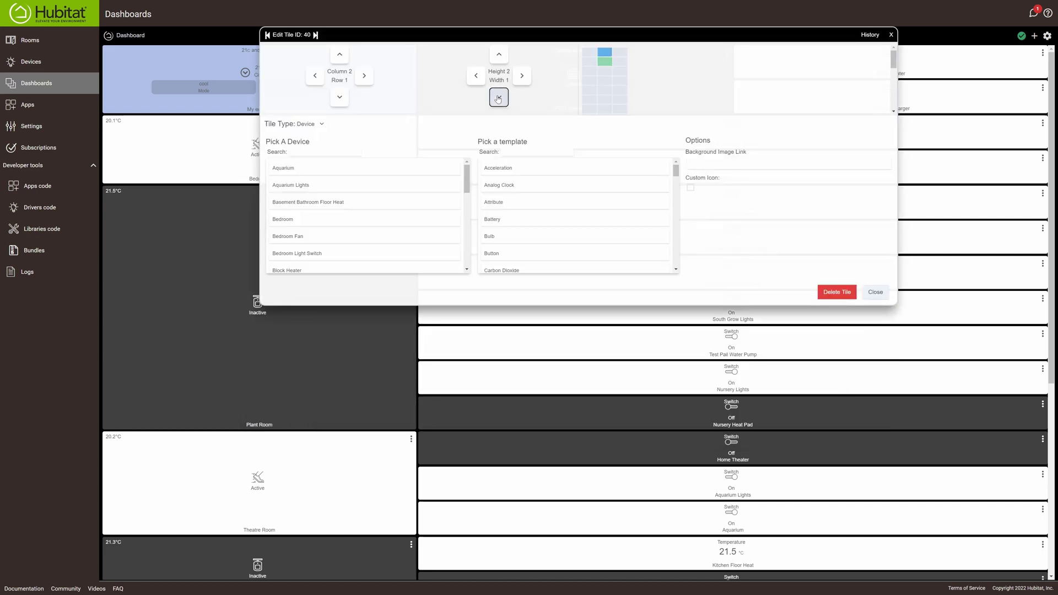
pyautogui.click(875, 292)
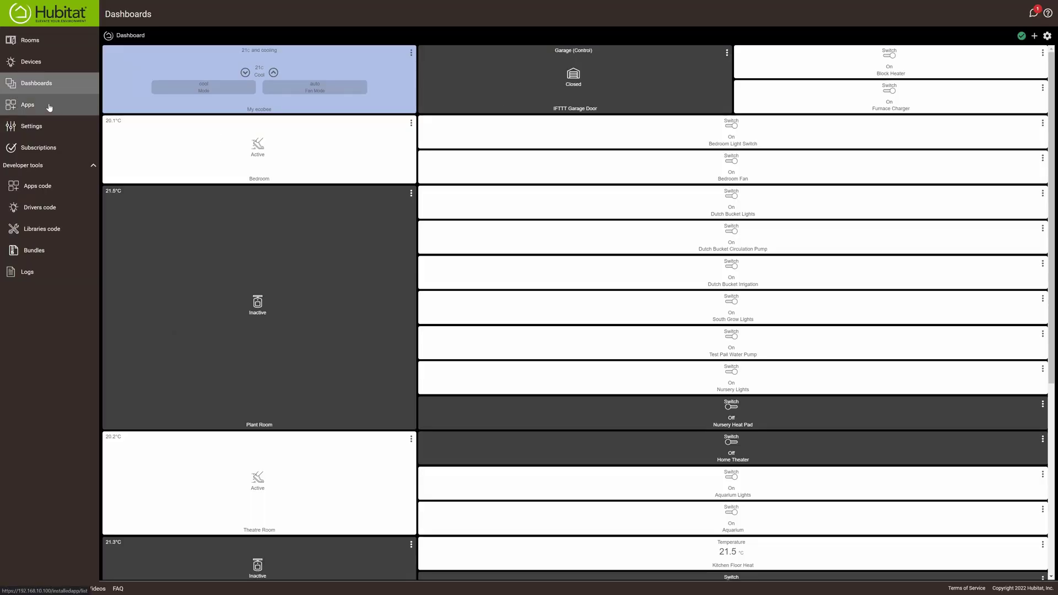
# Install the built-in IFTTT Integration app with IFTTT Garage Door as its allowed device.
pyautogui.click(49, 107)
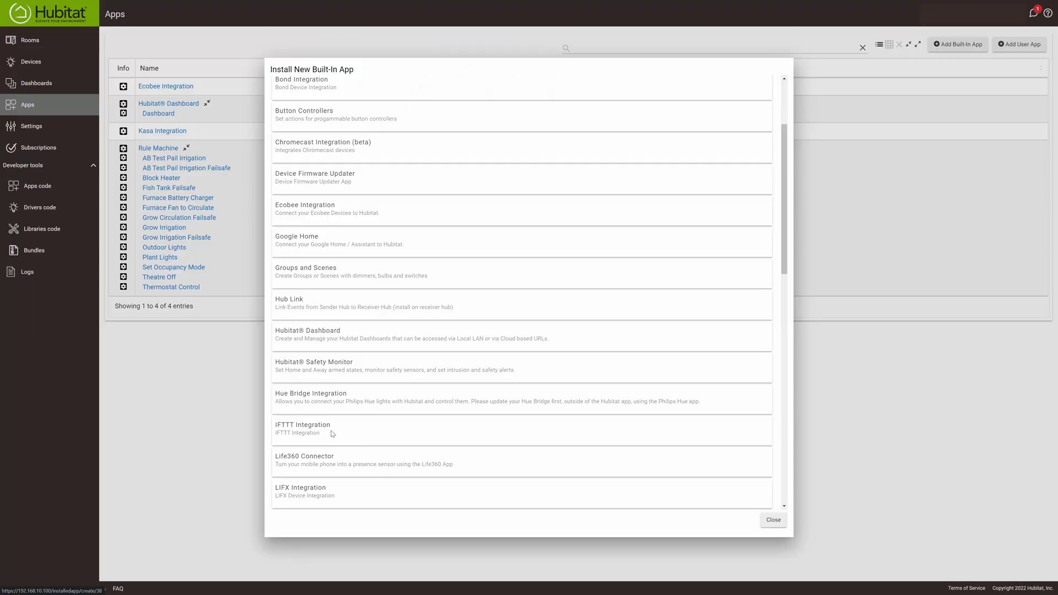
pyautogui.click(333, 434)
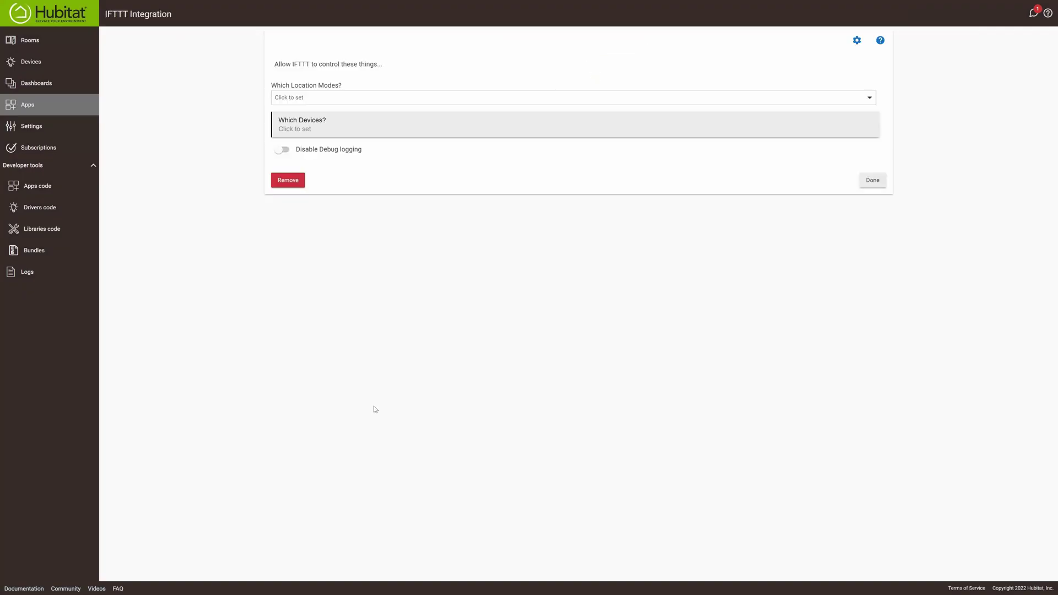
pyautogui.click(338, 120)
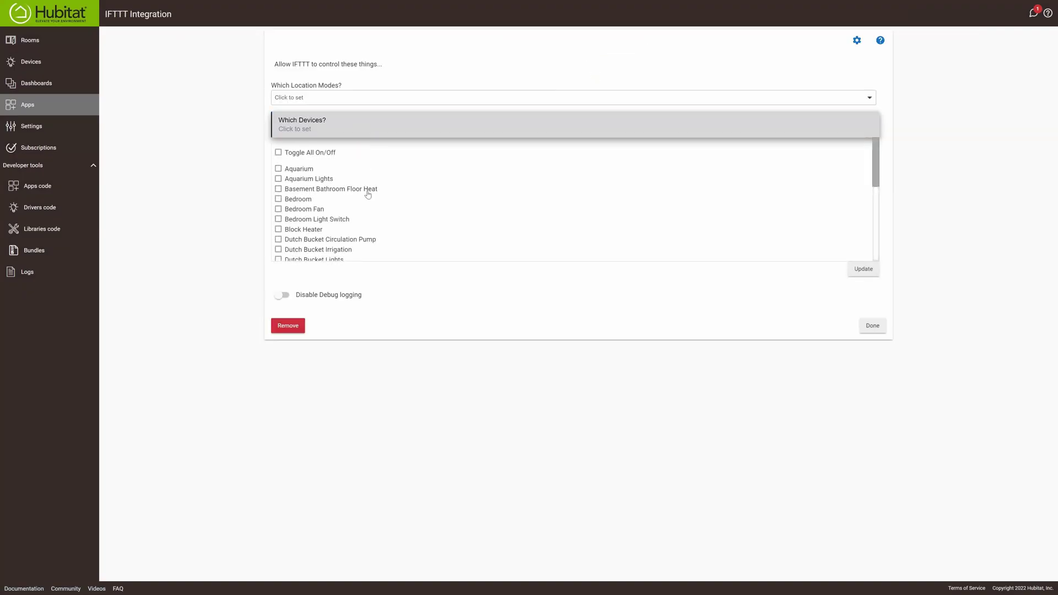
pyautogui.scroll(-1, 358, 199)
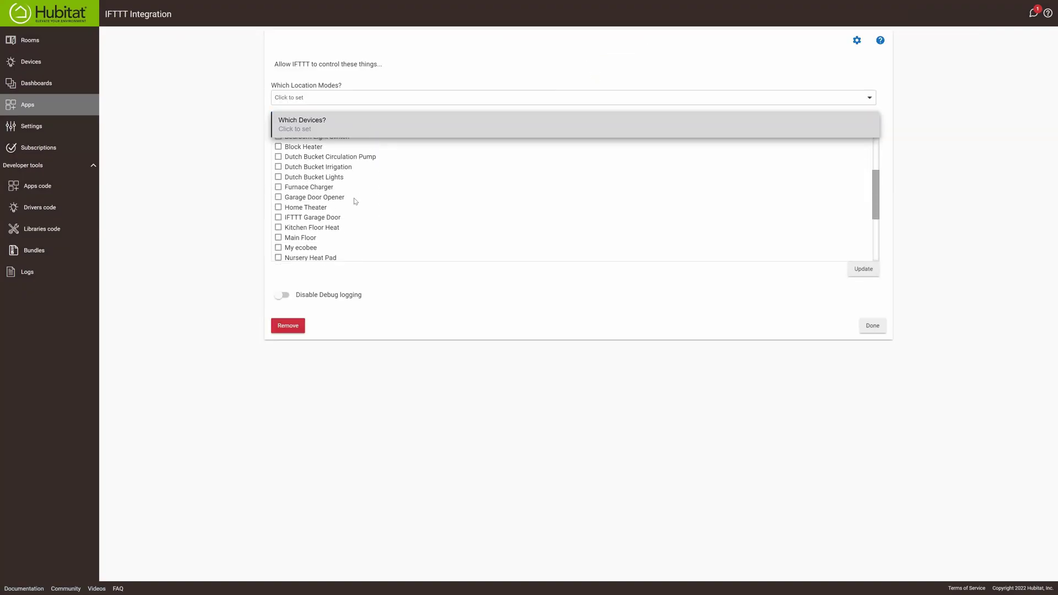
pyautogui.click(279, 218)
pyautogui.click(863, 269)
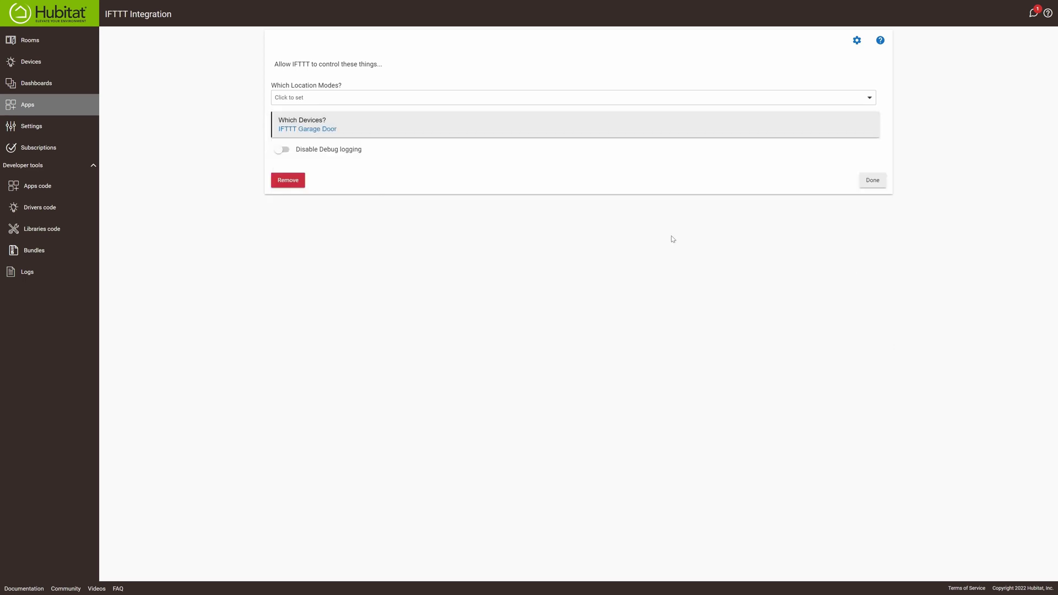
pyautogui.click(872, 181)
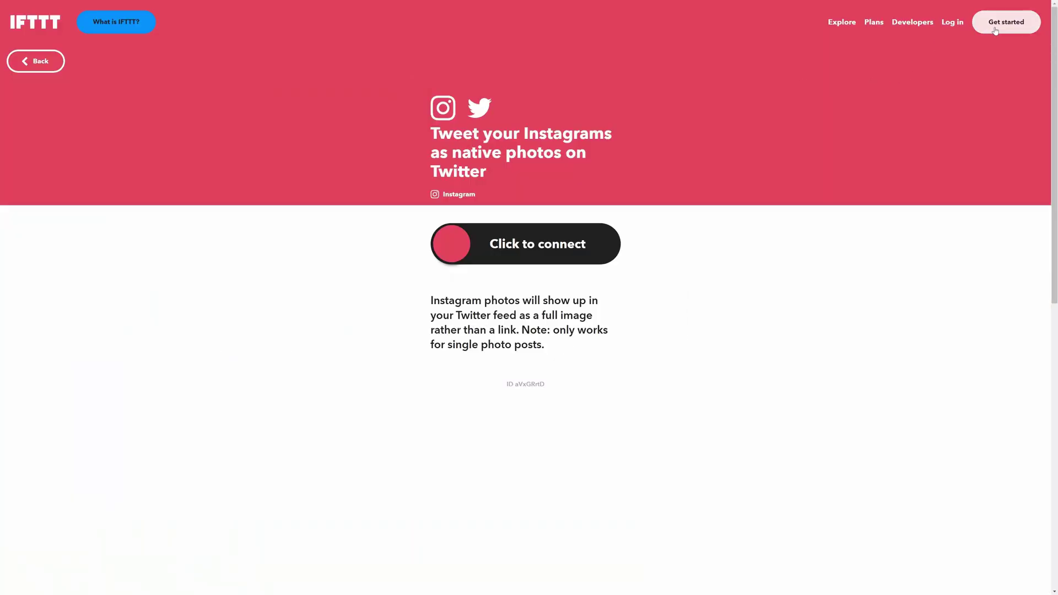
# Sign in to IFTTT with Continue with Google.
pyautogui.click(995, 28)
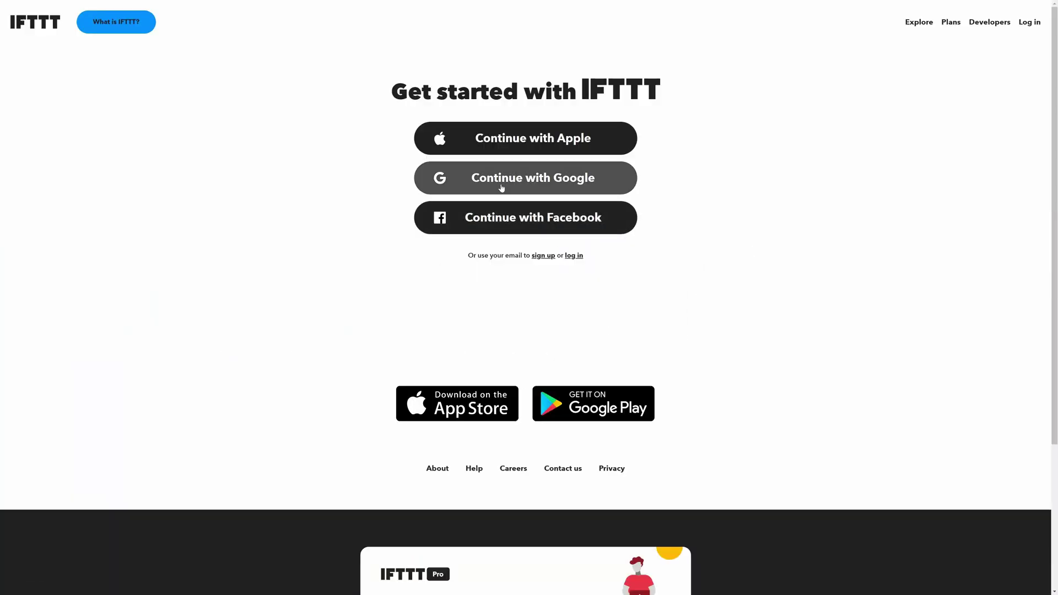
pyautogui.click(501, 187)
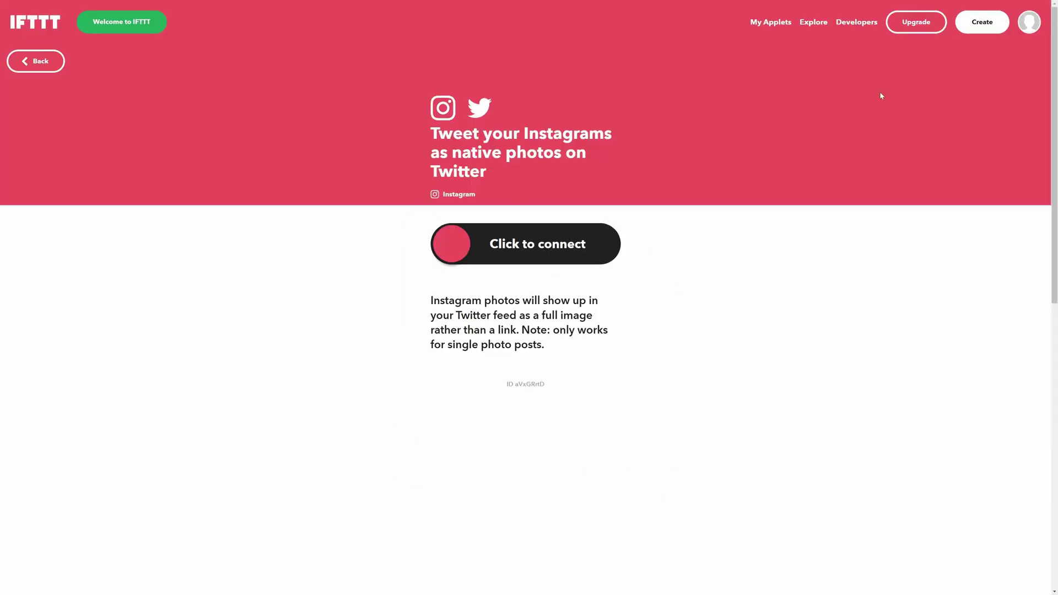
# Start a new applet using the Hubitat 'Device opens' trigger.
pyautogui.click(982, 23)
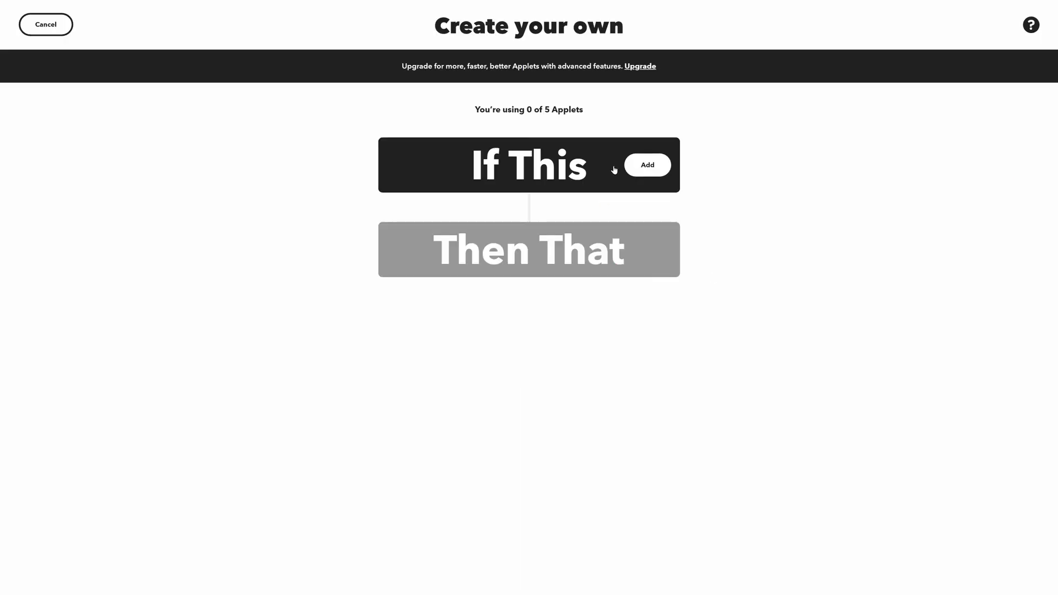
pyautogui.click(613, 170)
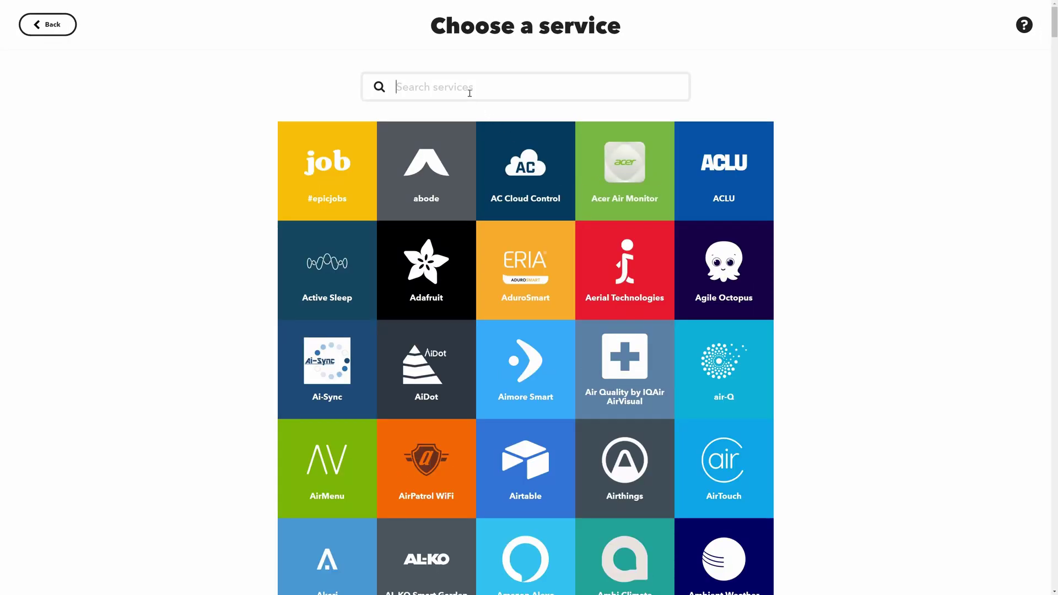
pyautogui.write('hub')
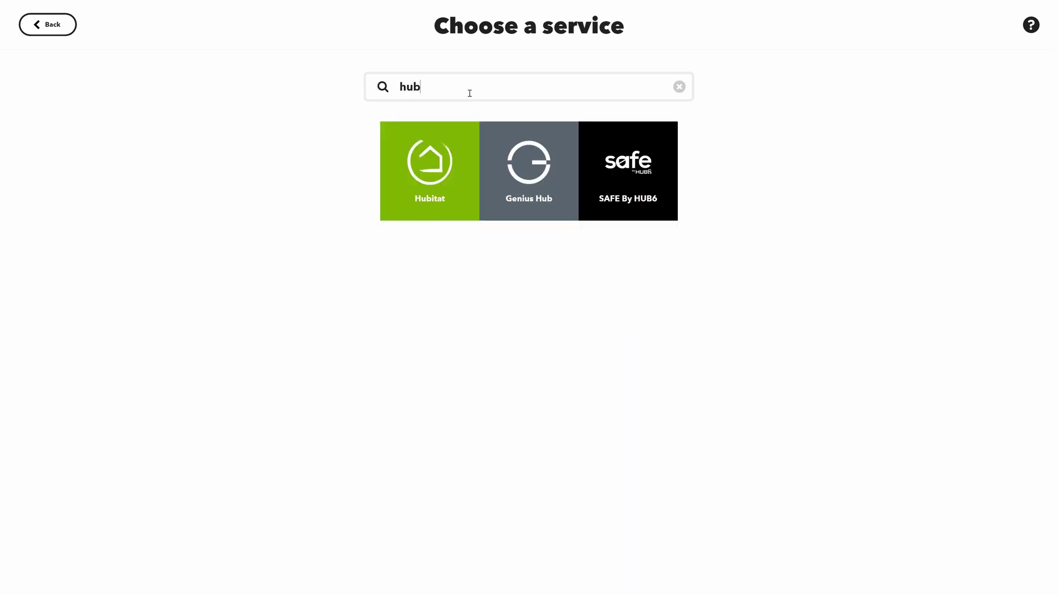
pyautogui.click(431, 138)
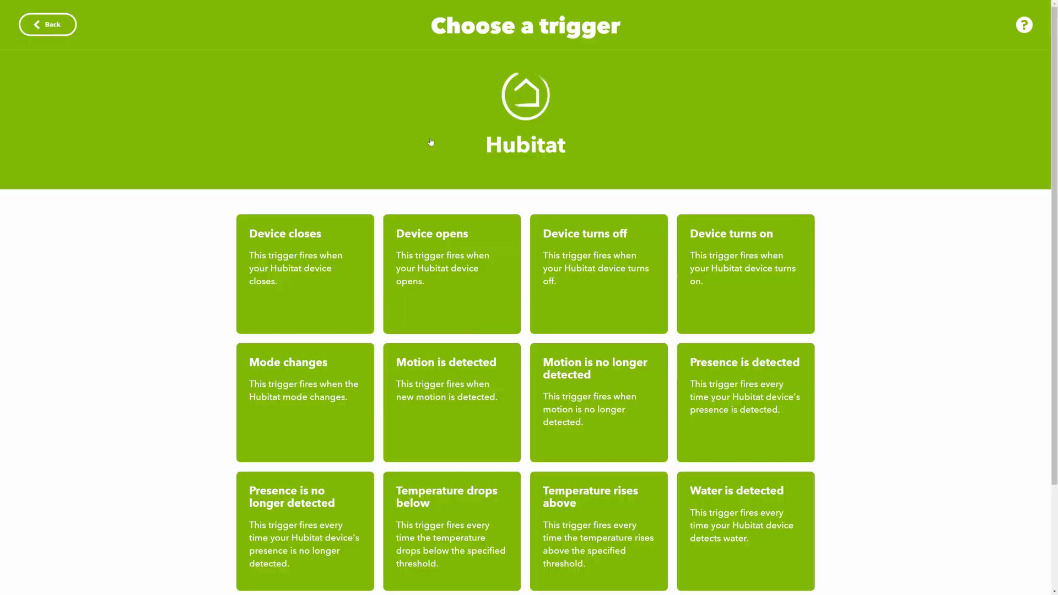
pyautogui.scroll(-2, 423, 185)
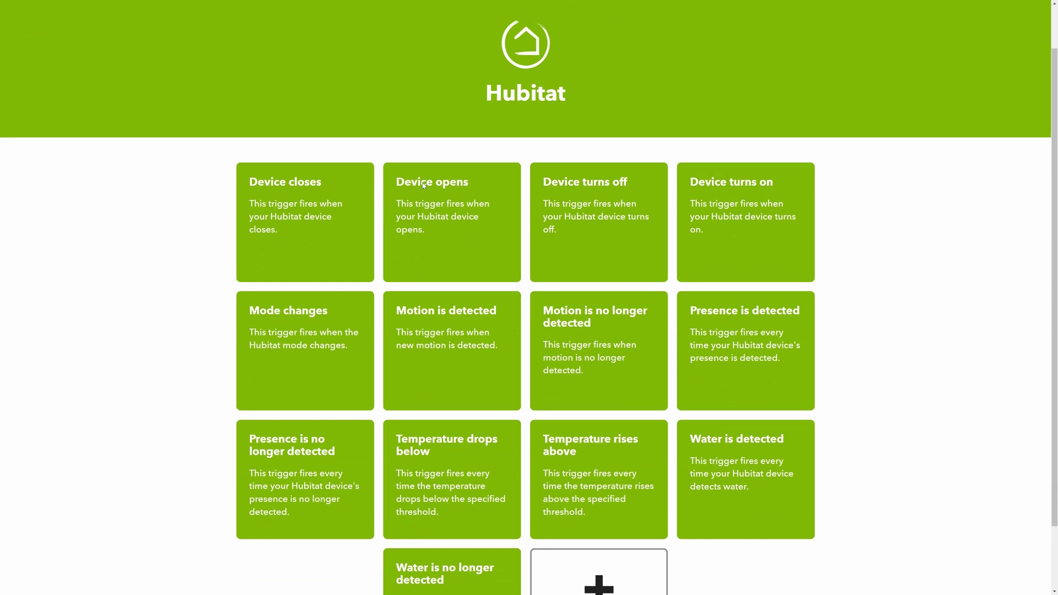
pyautogui.click(451, 162)
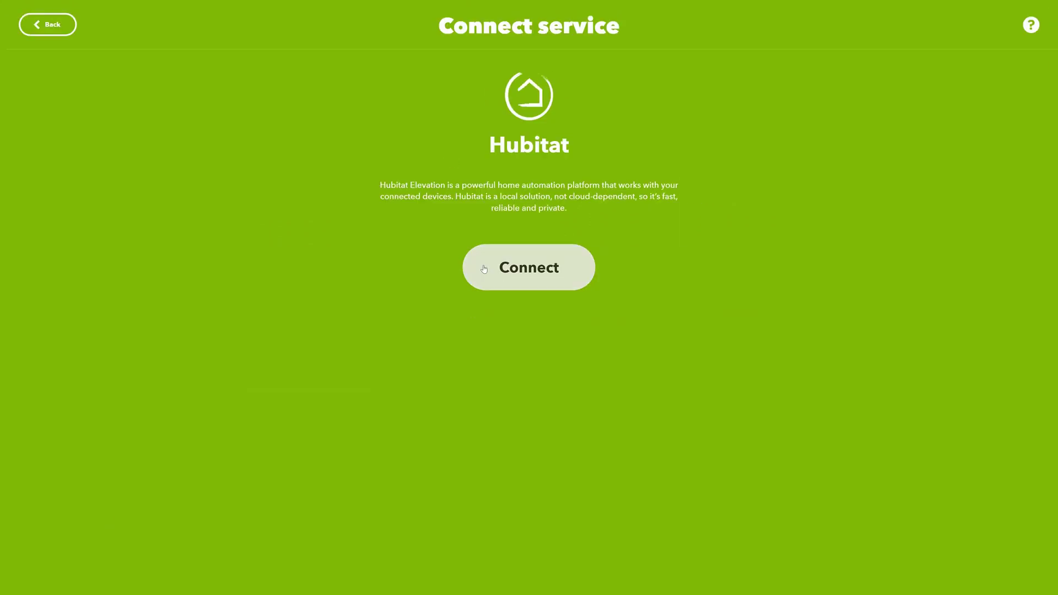
# Connect and authorize the Hubitat hub, then create the trigger for IFTTT Garage Door.
pyautogui.click(507, 275)
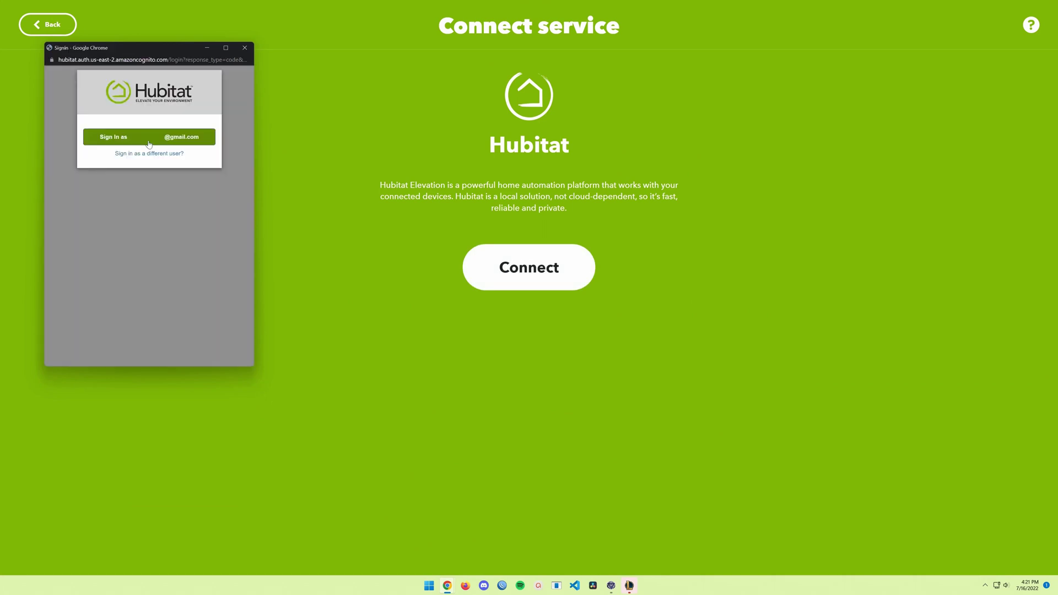
pyautogui.click(149, 137)
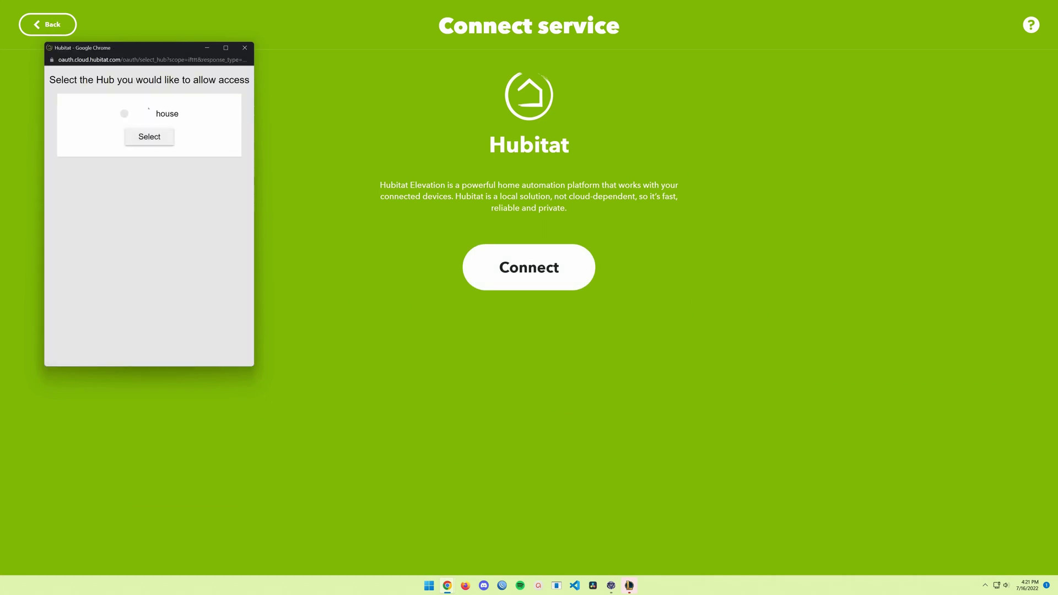
pyautogui.click(156, 141)
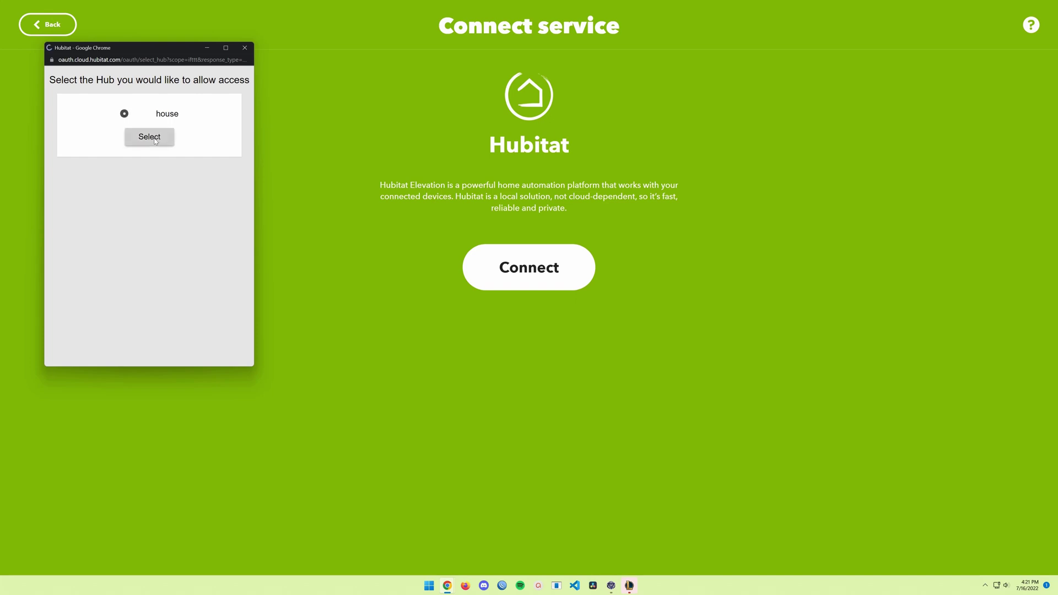
pyautogui.scroll(-2, 173, 242)
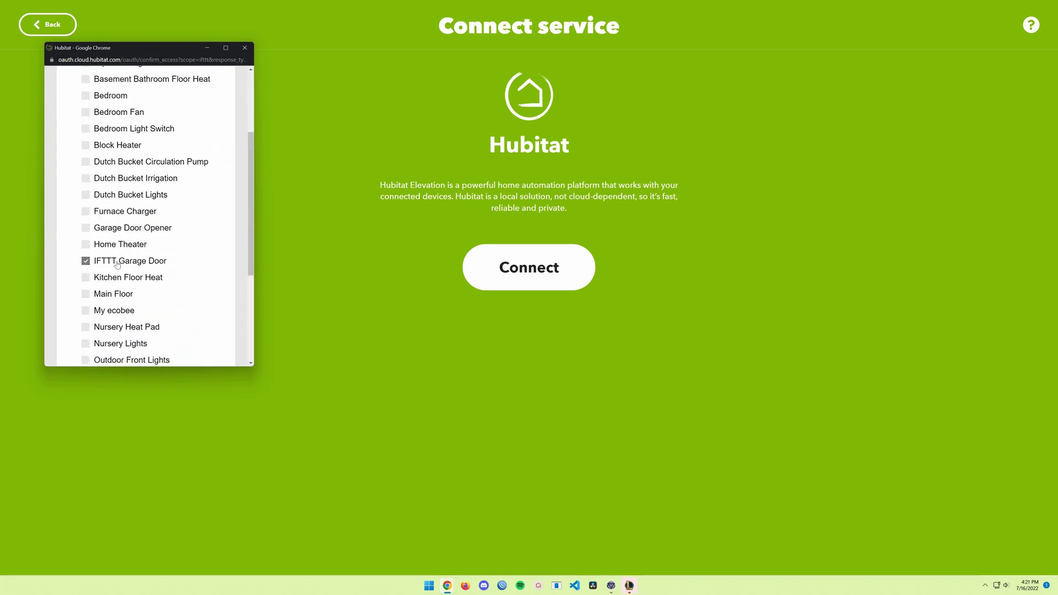
pyautogui.scroll(-3, 165, 259)
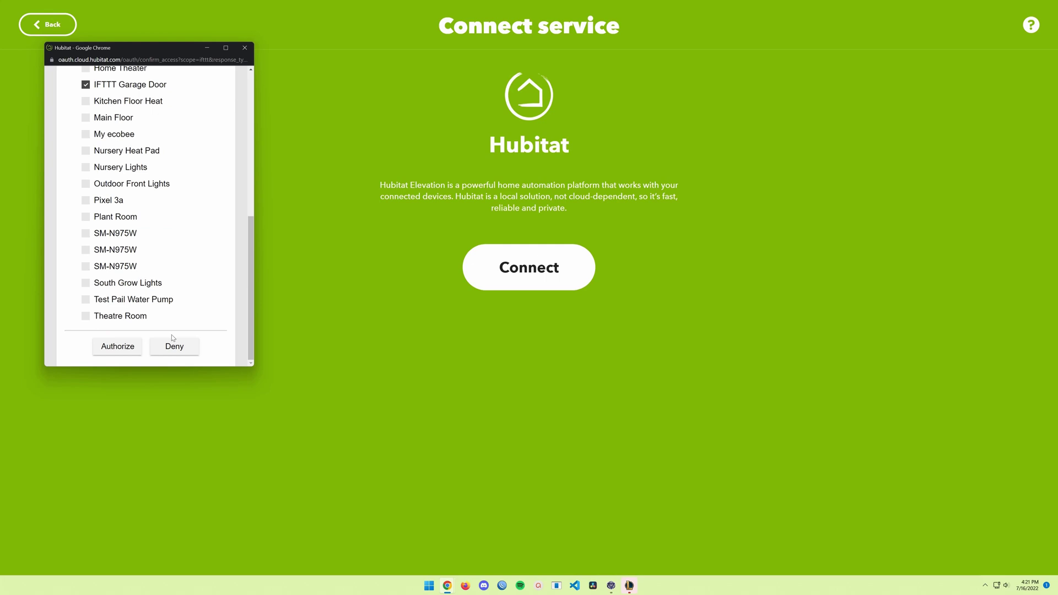
pyautogui.click(124, 347)
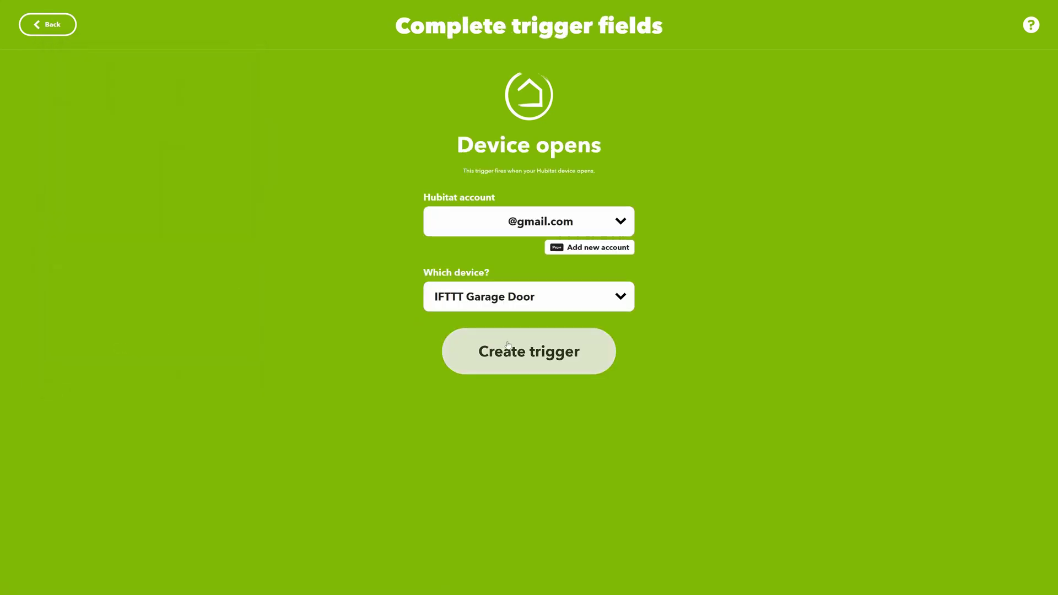
pyautogui.click(520, 353)
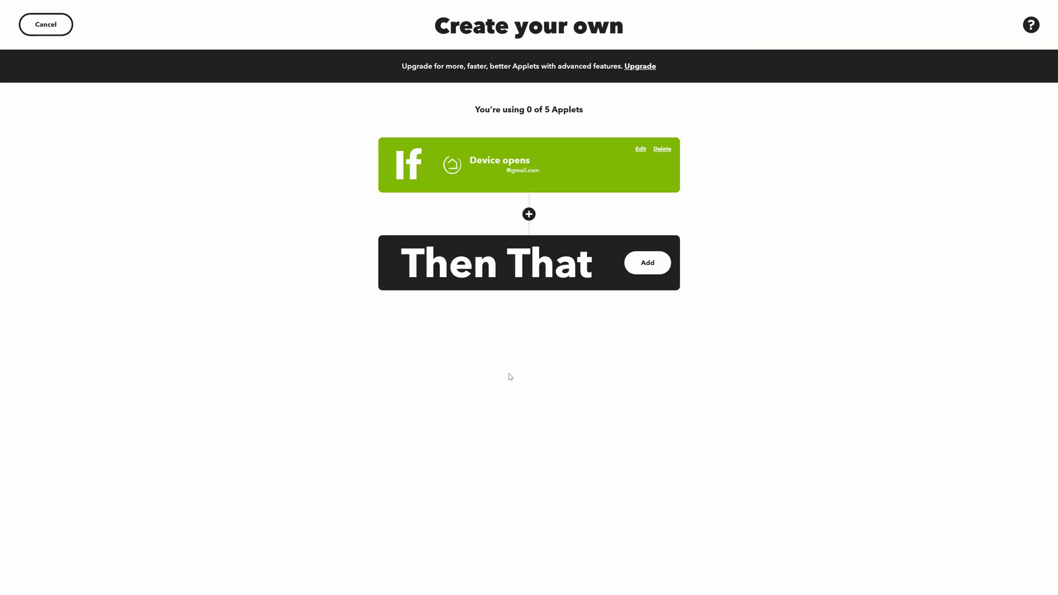
# Link the Meross account and set the action to Meross Open garage on the Smart Garage Door Opener.
pyautogui.click(641, 273)
pyautogui.click(417, 93)
pyautogui.write('mero')
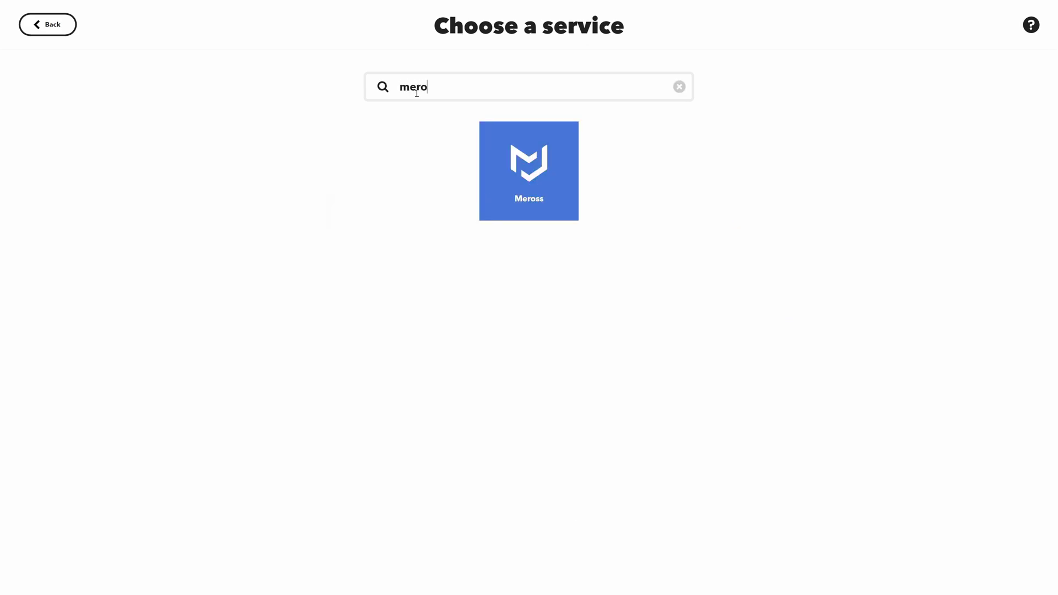
pyautogui.click(534, 164)
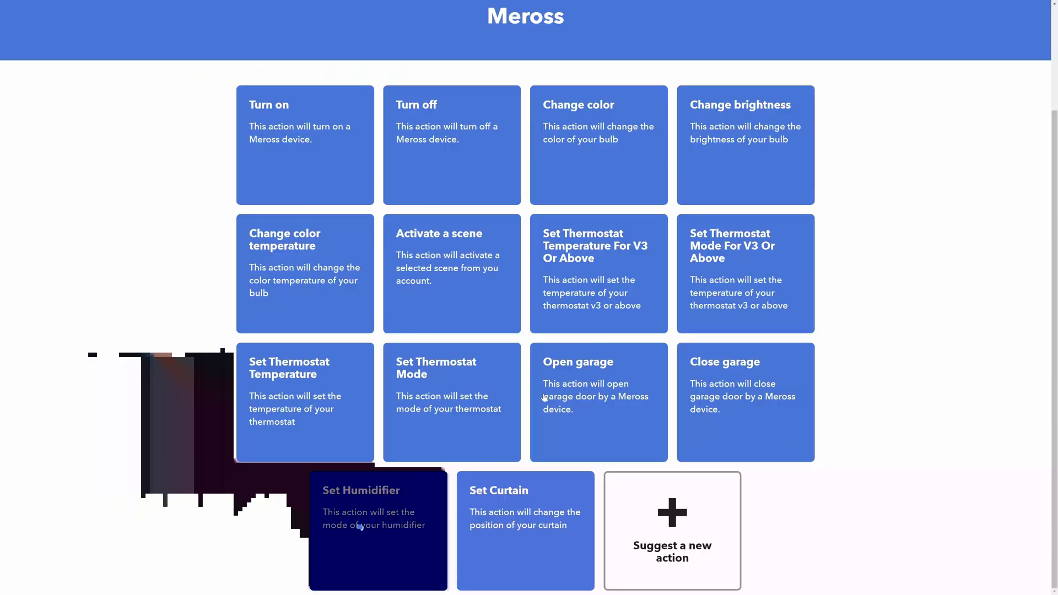
pyautogui.click(574, 381)
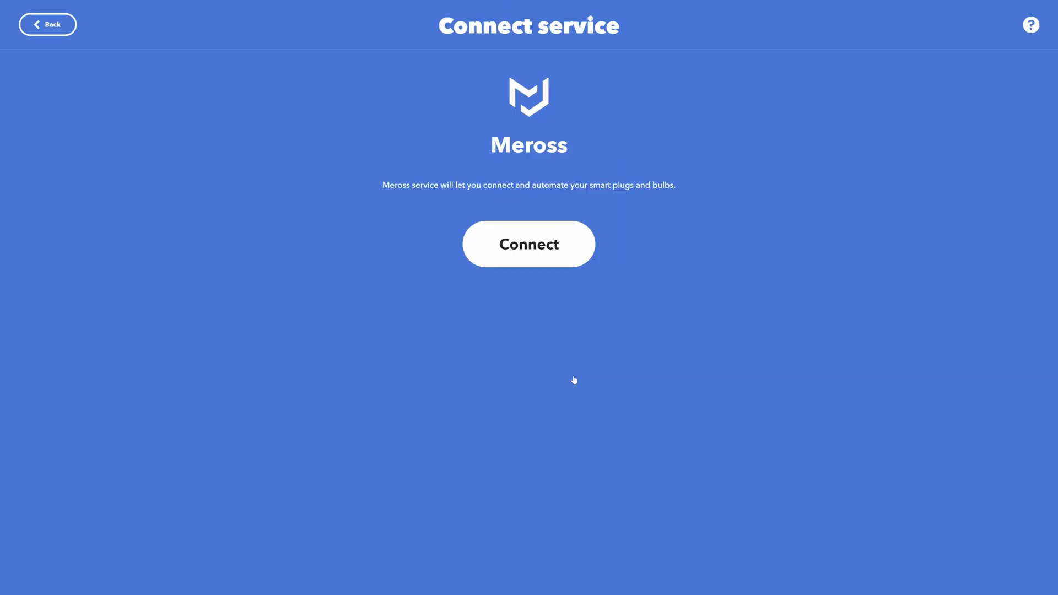
pyautogui.click(526, 259)
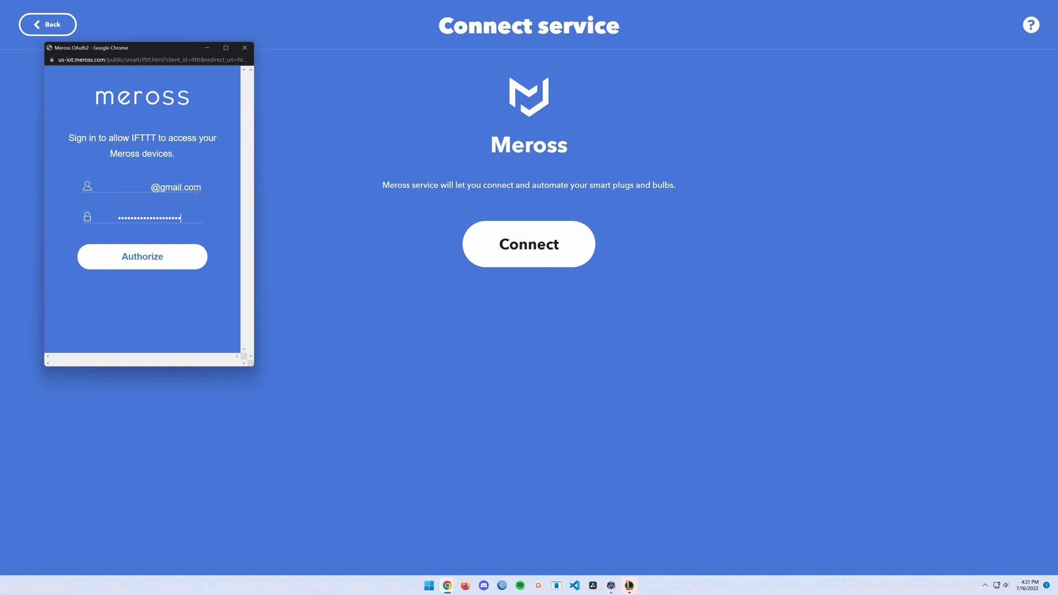
pyautogui.click(122, 263)
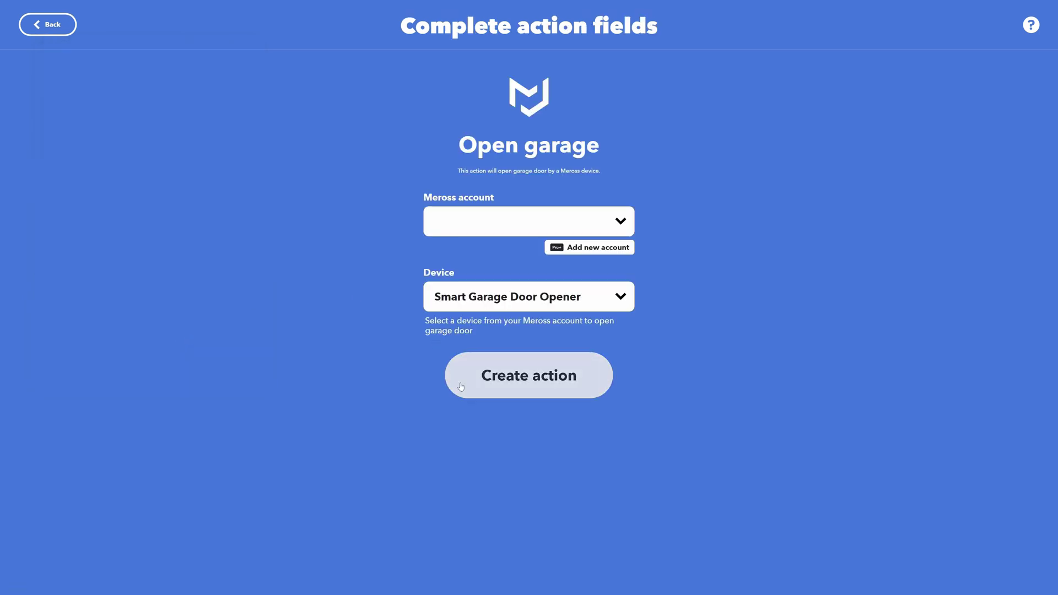
pyautogui.click(512, 373)
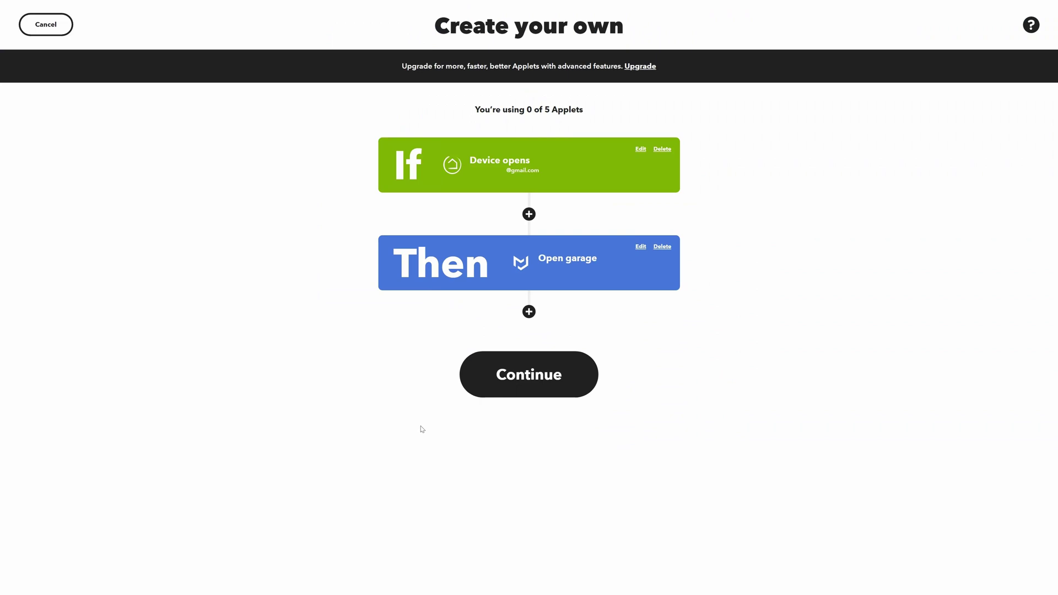
# Finish the 'If IFTTT Garage Door opens, then open garage' applet and start another new applet.
pyautogui.click(489, 387)
pyautogui.click(517, 333)
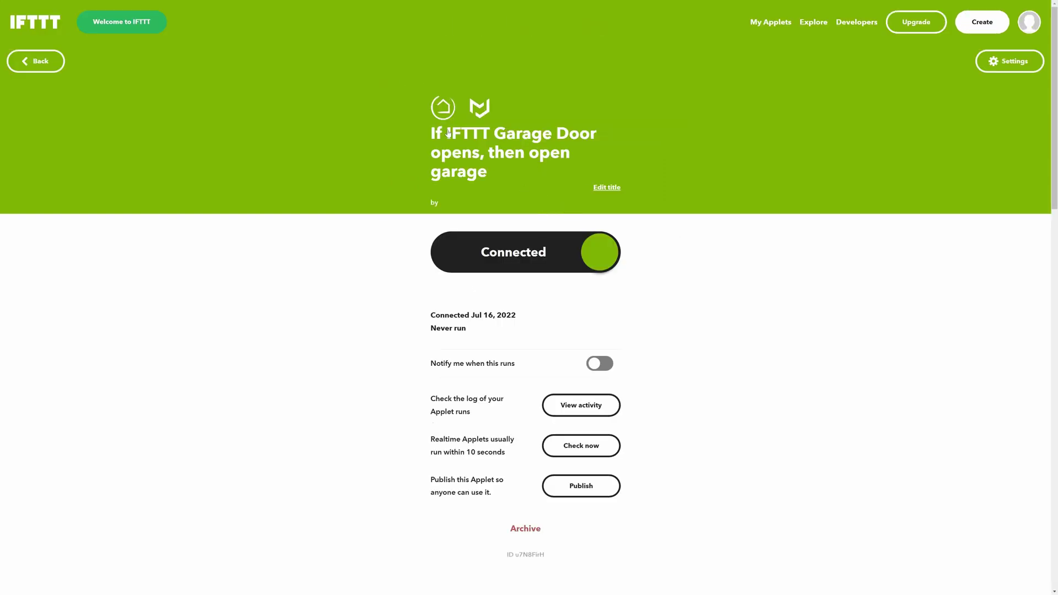
pyautogui.click(31, 68)
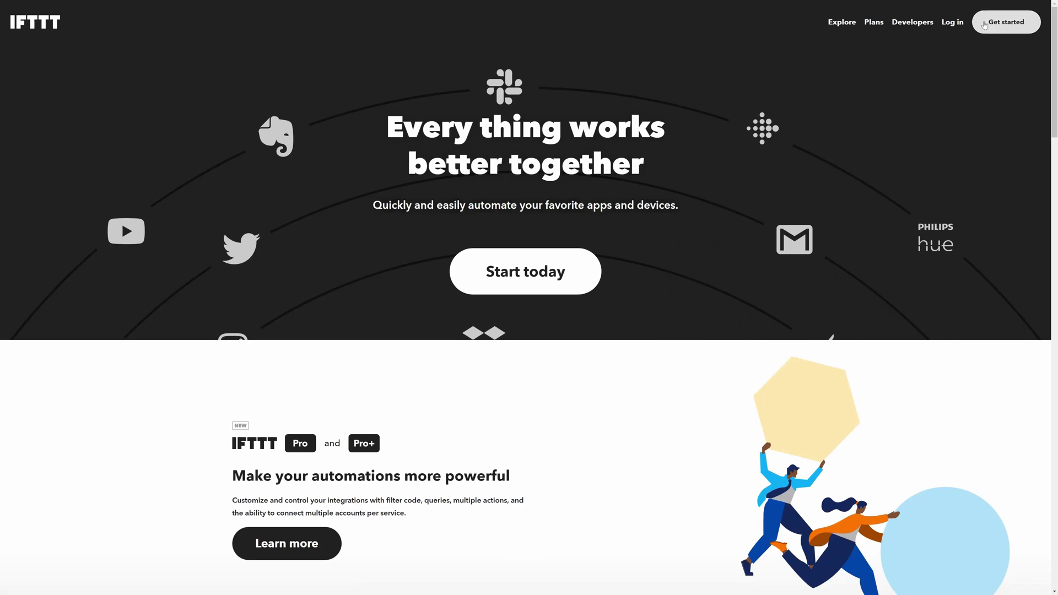
pyautogui.click(985, 25)
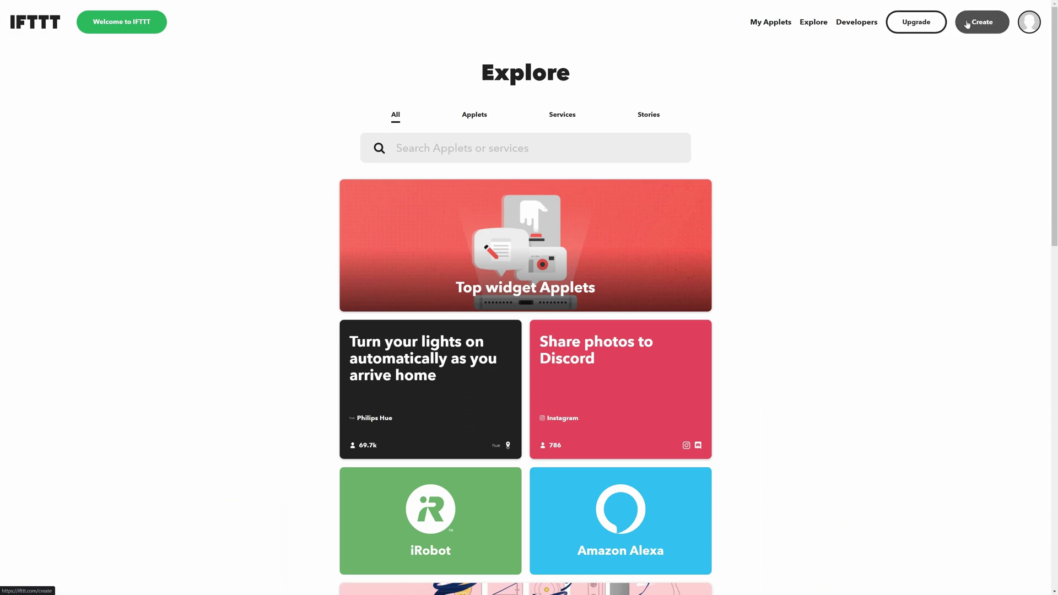
pyautogui.click(975, 24)
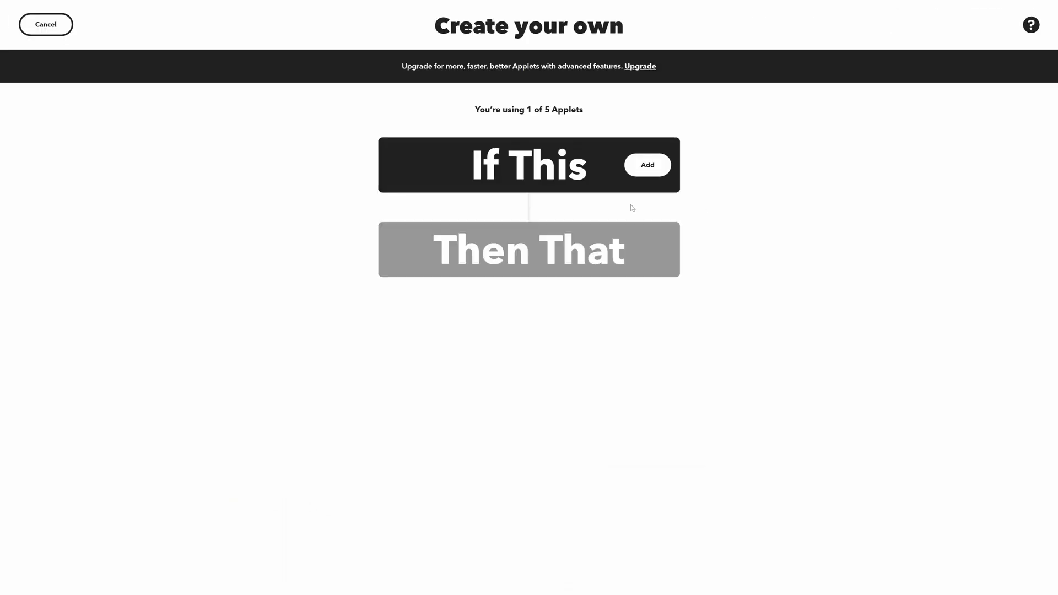
# Set the trigger to Hubitat 'Device closes' for IFTTT Garage Door.
pyautogui.click(631, 172)
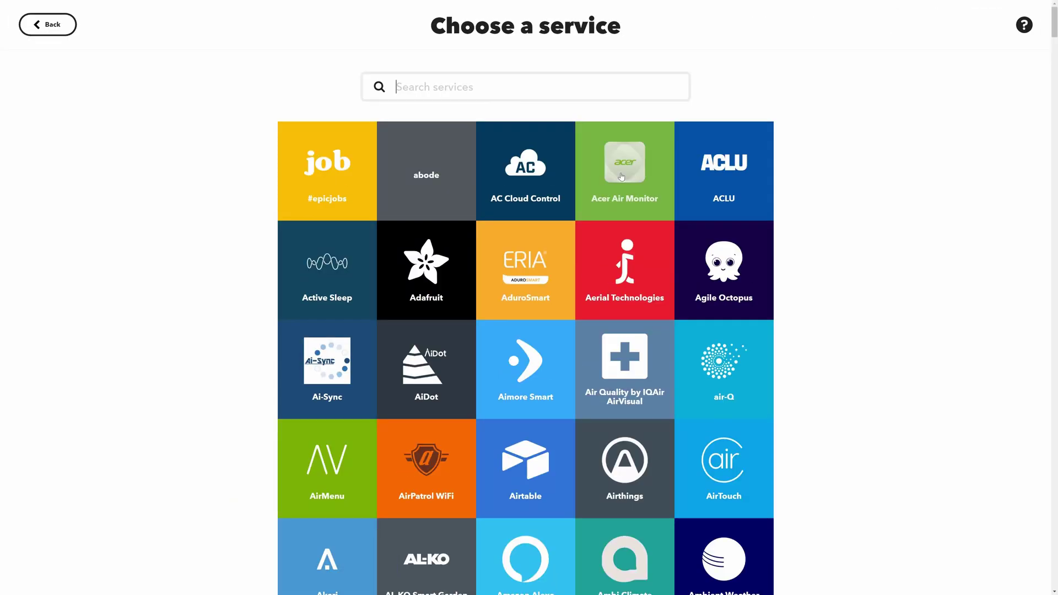
pyautogui.write('h')
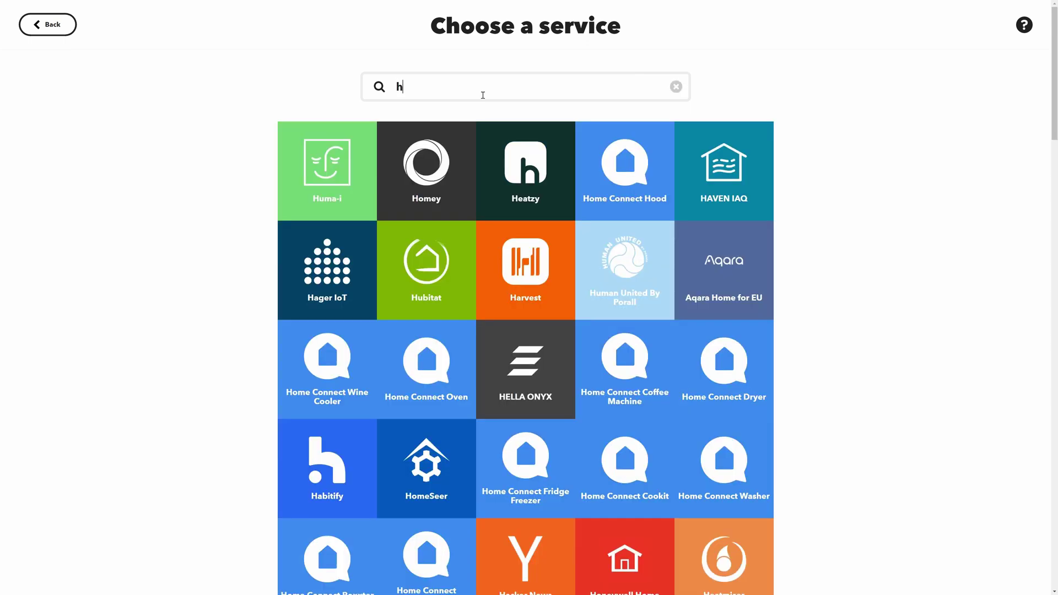
pyautogui.write('u')
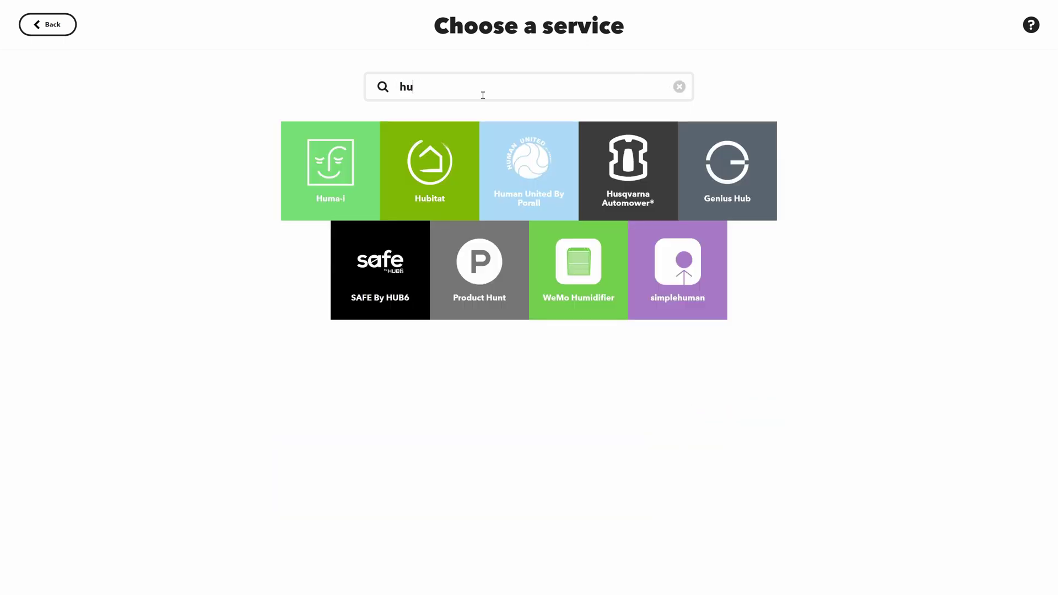
pyautogui.click(426, 184)
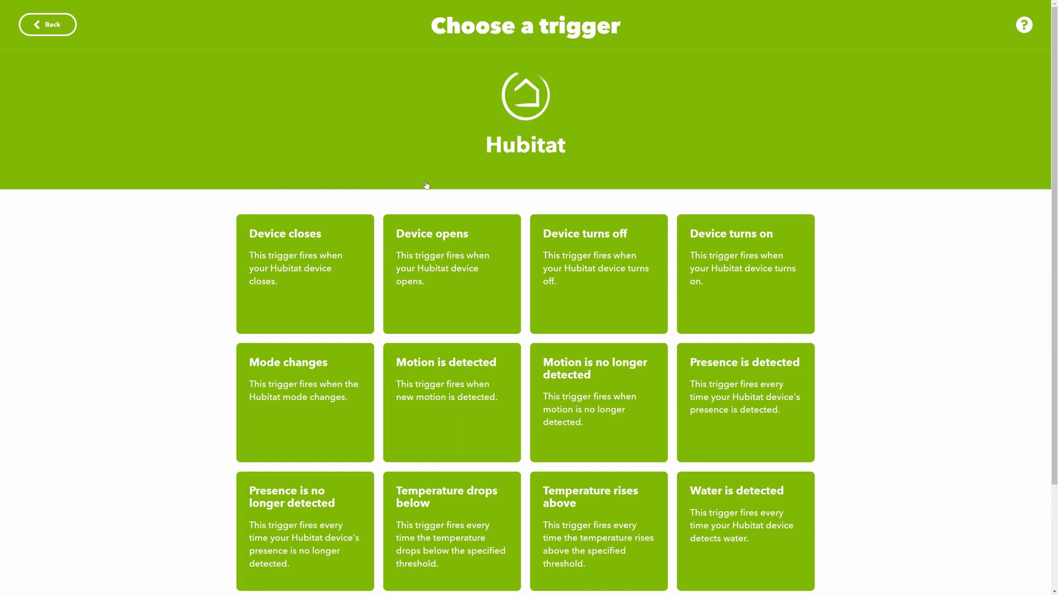
pyautogui.click(314, 255)
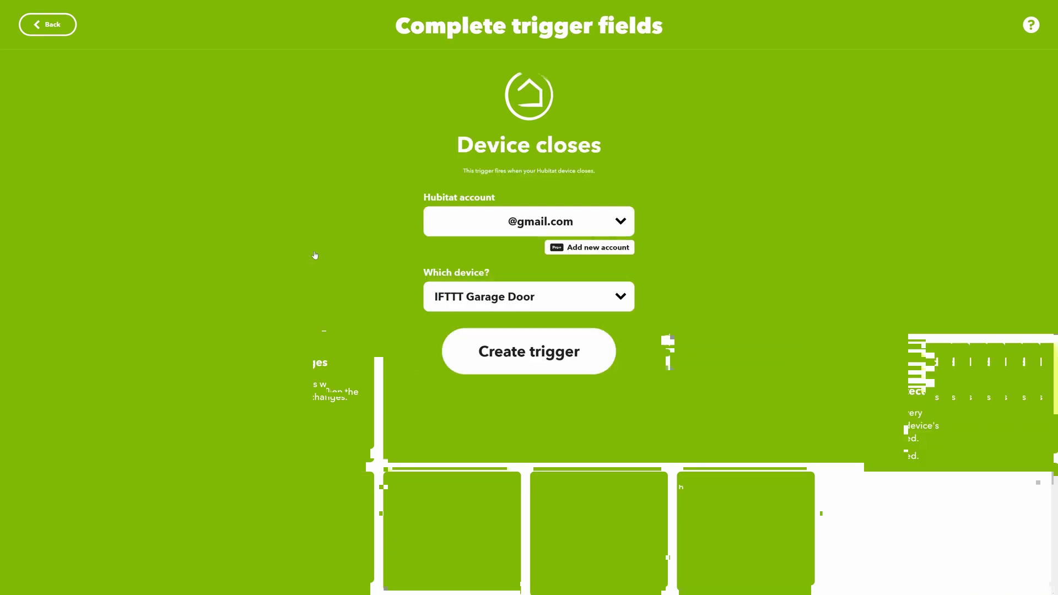
pyautogui.click(527, 351)
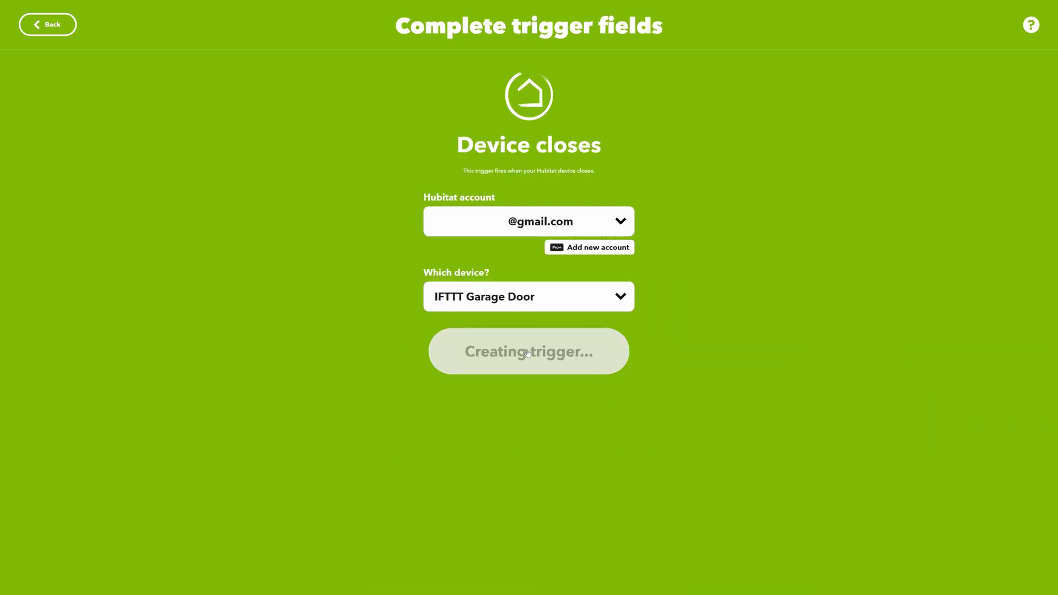
# Set the action to Meross Close garage and continue to the applet review.
pyautogui.click(568, 275)
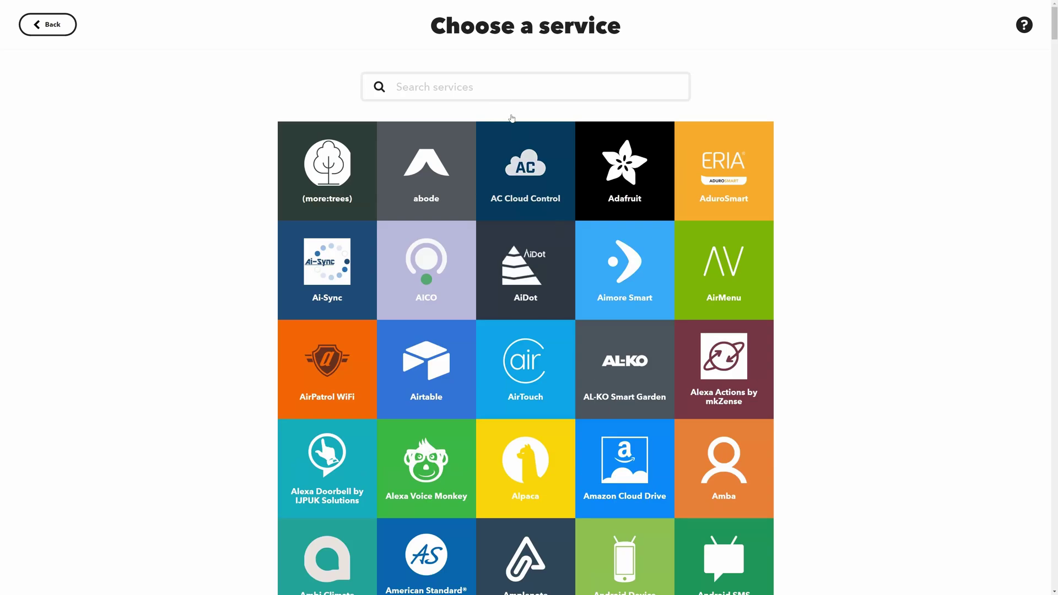
pyautogui.write('mero')
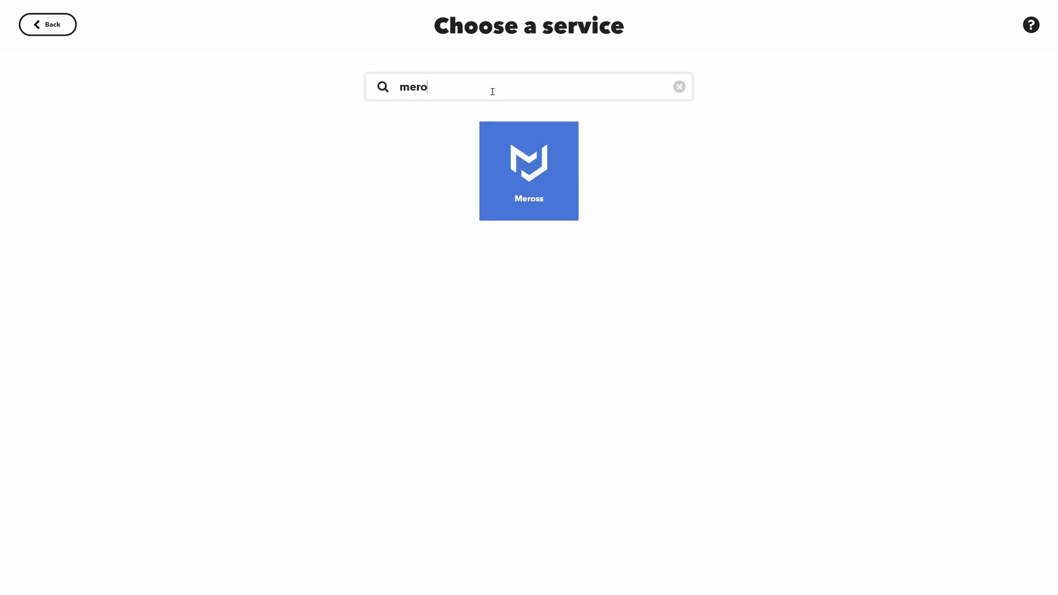
pyautogui.click(524, 162)
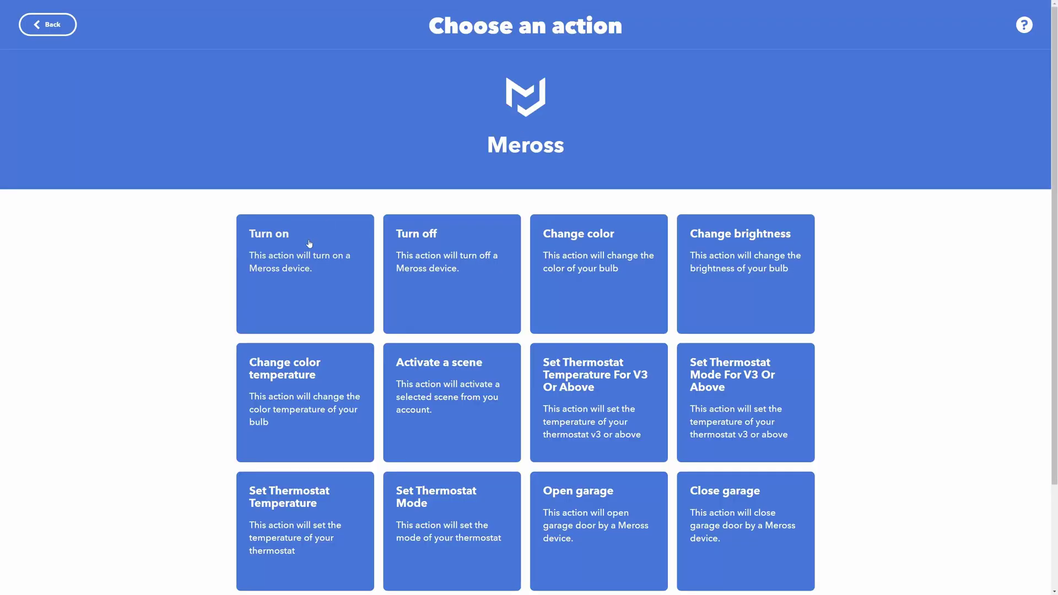
pyautogui.scroll(-3, 315, 251)
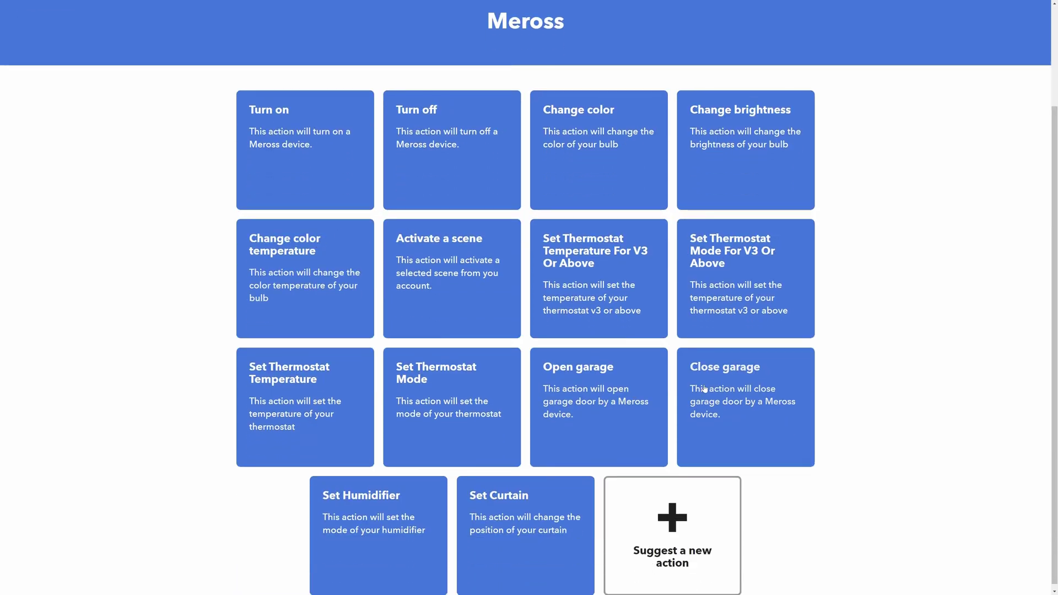
pyautogui.click(714, 383)
pyautogui.click(565, 381)
pyautogui.click(506, 398)
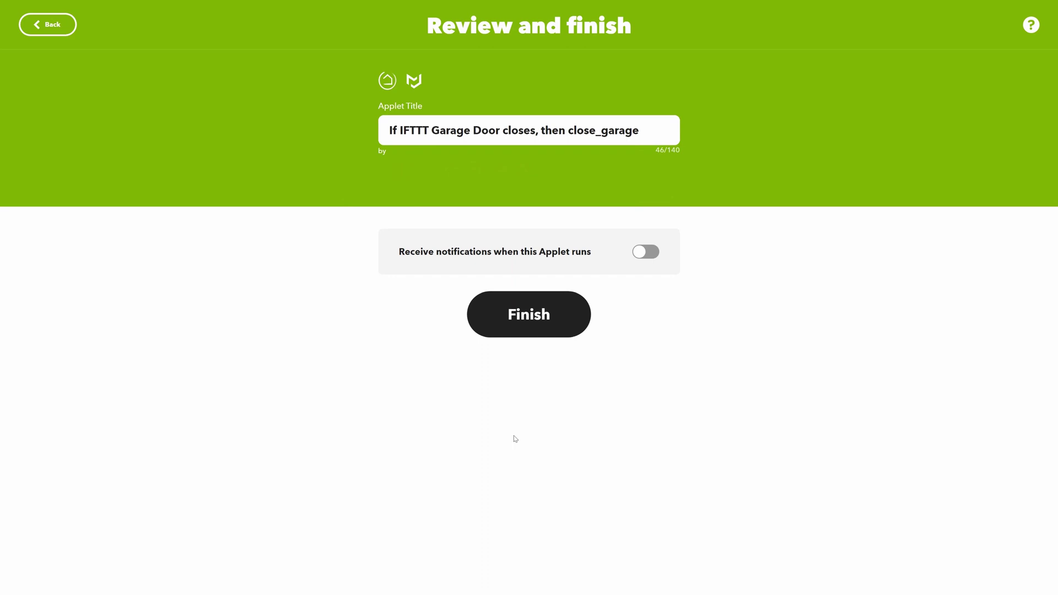
# Finish the garage-closing applet and view My Applets, declining the Pro trial offer.
pyautogui.click(530, 330)
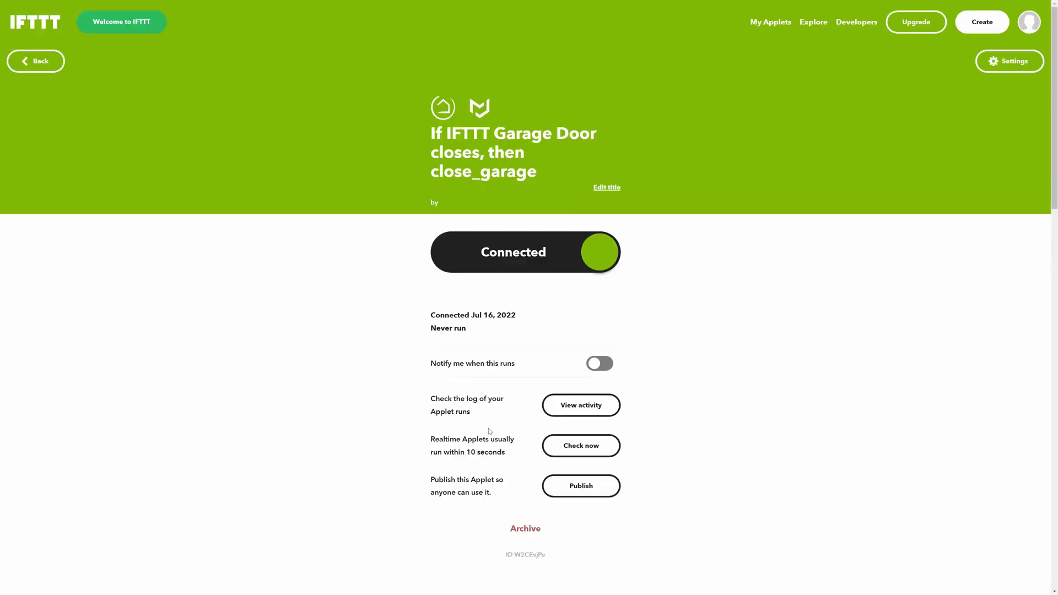
pyautogui.click(773, 21)
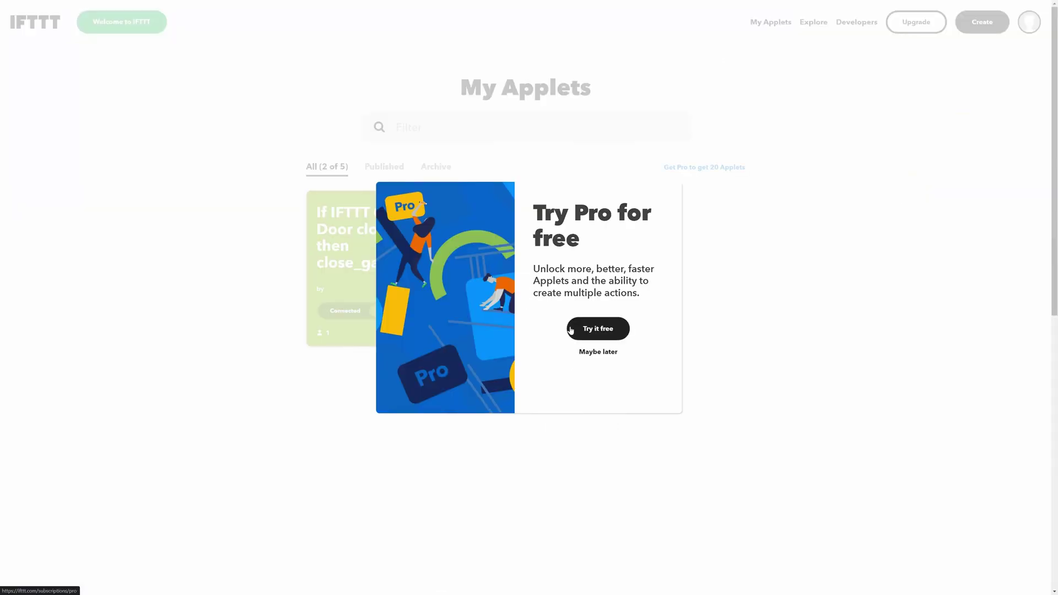
pyautogui.click(600, 352)
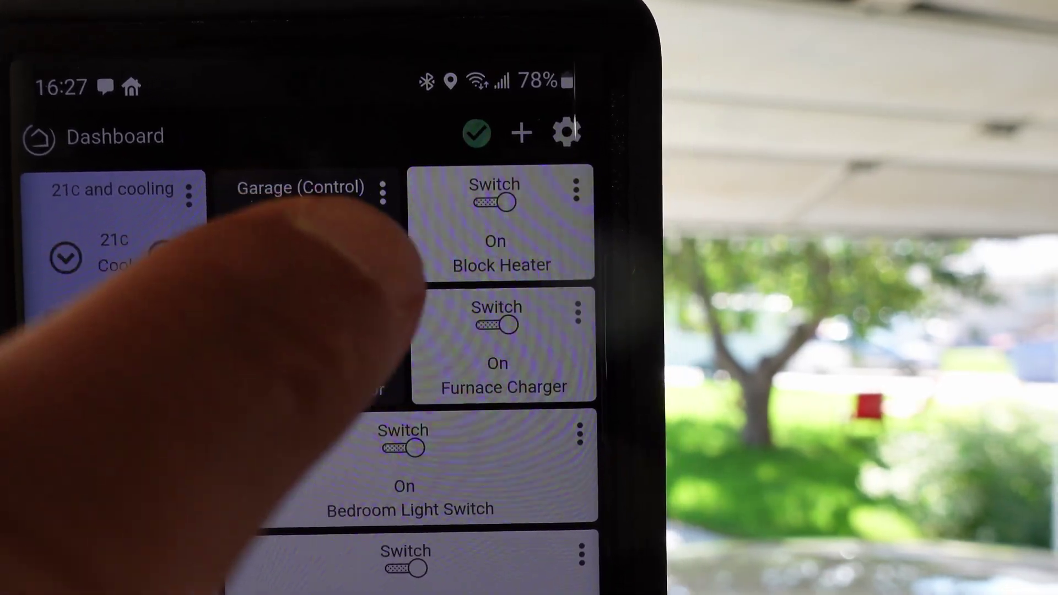
# Close the IFTTT Garage Door from the Garage (Control) tile, then reopen it, confirming each with Yes.
pyautogui.click(334, 284)
pyautogui.click(275, 279)
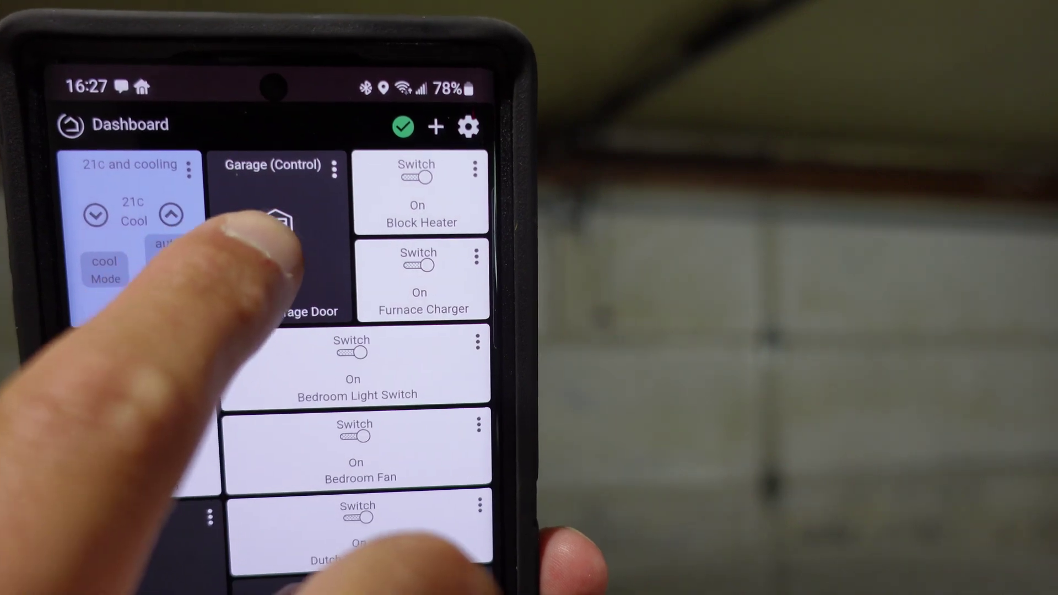
pyautogui.click(259, 231)
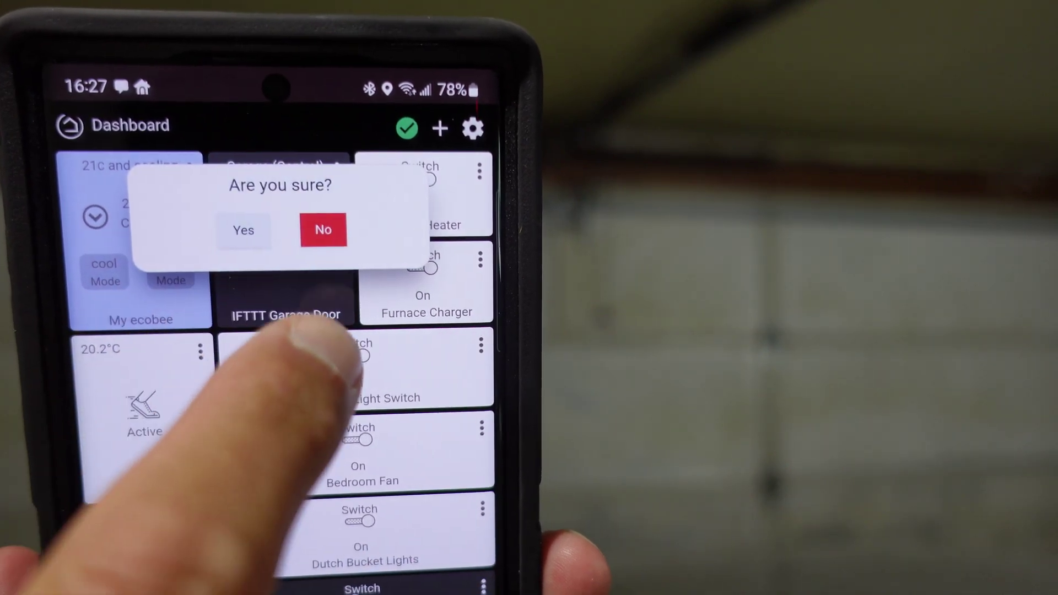
pyautogui.click(243, 230)
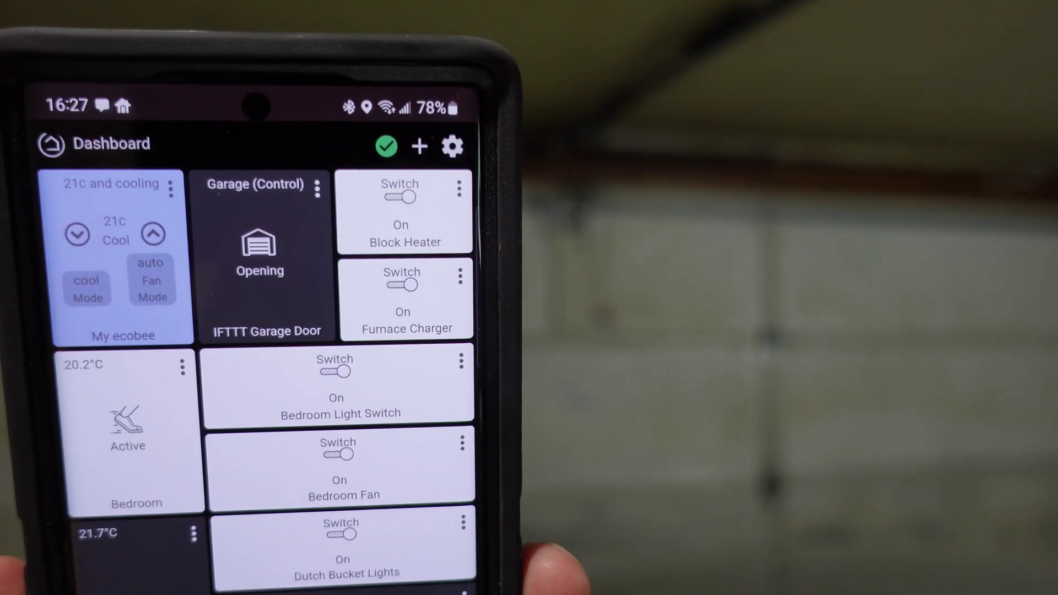